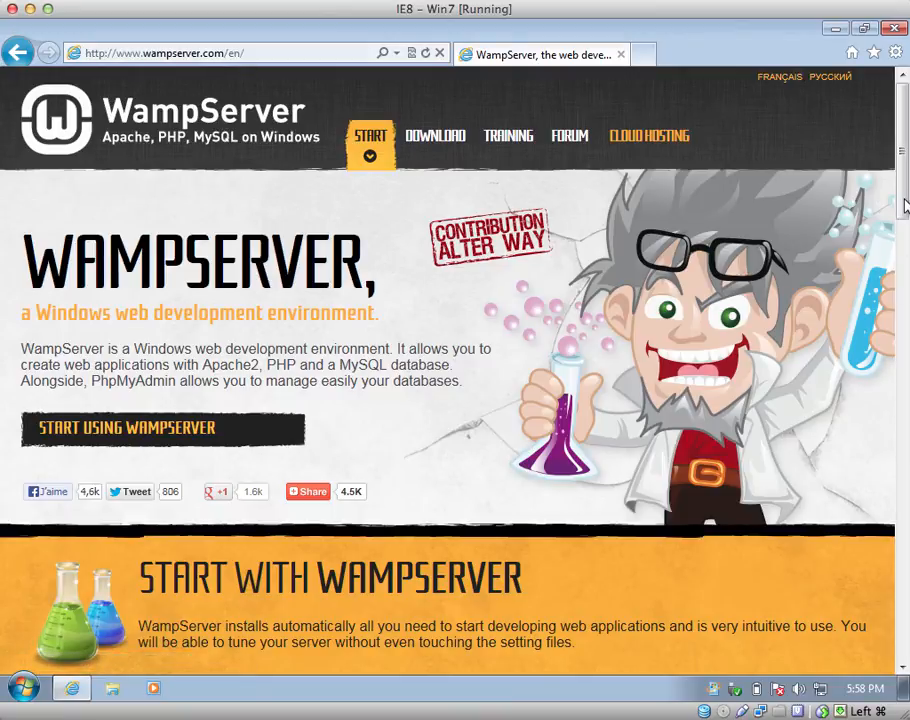
- Open the WampServer (32 bits & PHP 5.4) 2.4 download details and highlight its x86/x64 Visual C++ lines
left_click_drag(904, 205, 893, 420)
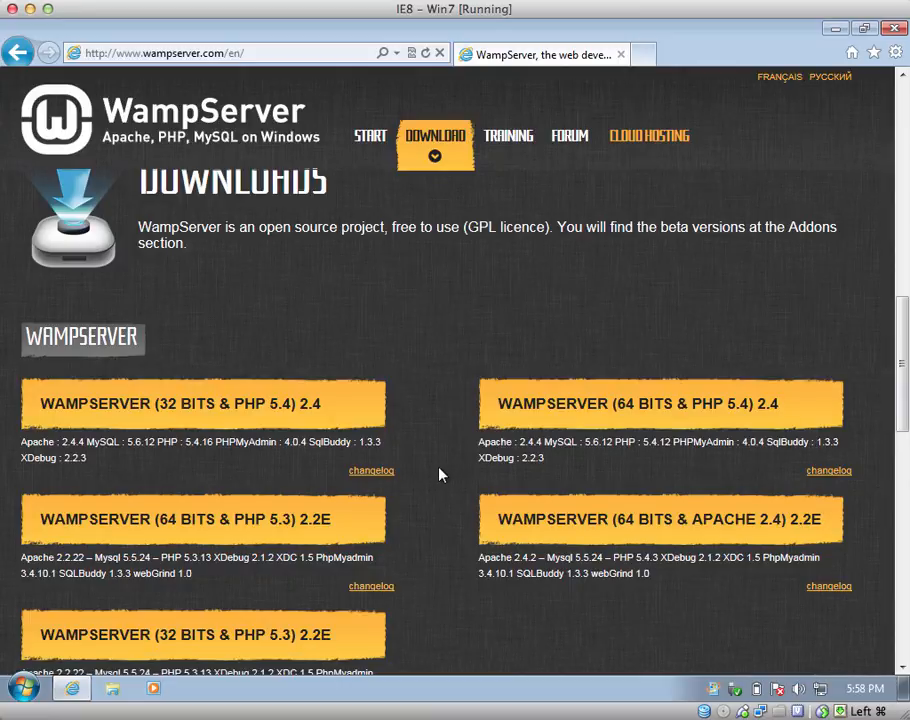
left_click(215, 412)
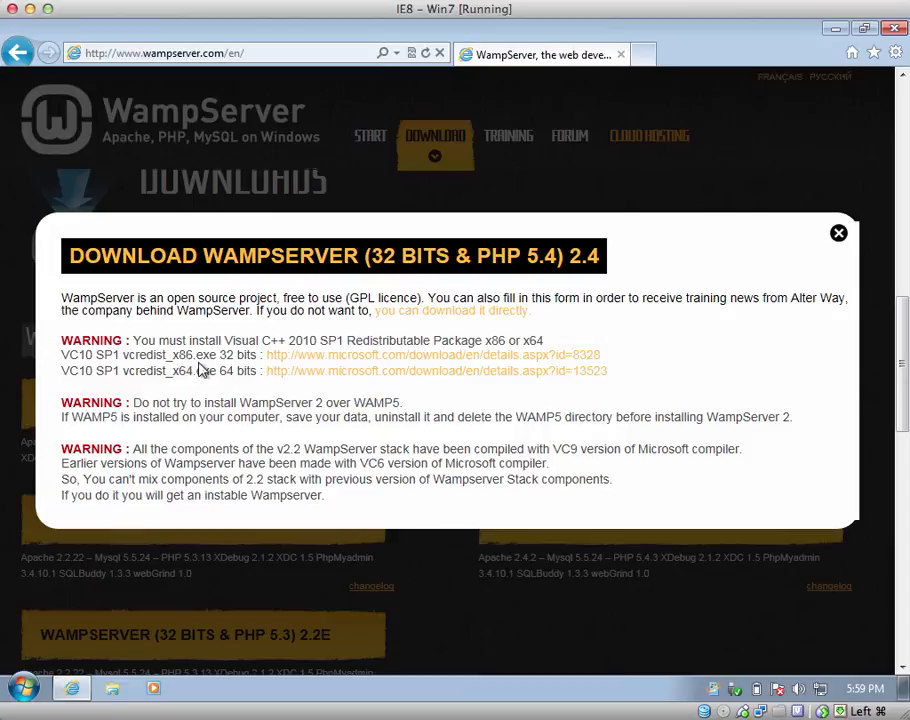
double_click(228, 355)
left_click_drag(228, 355, 226, 370)
double_click(226, 371)
left_click(24, 688)
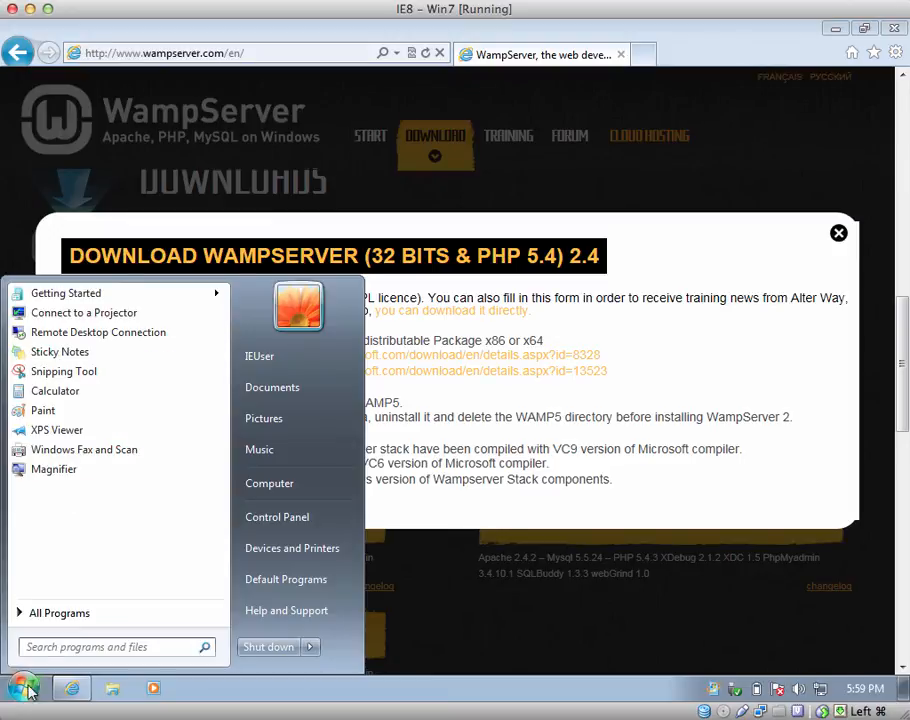
right_click(300, 489)
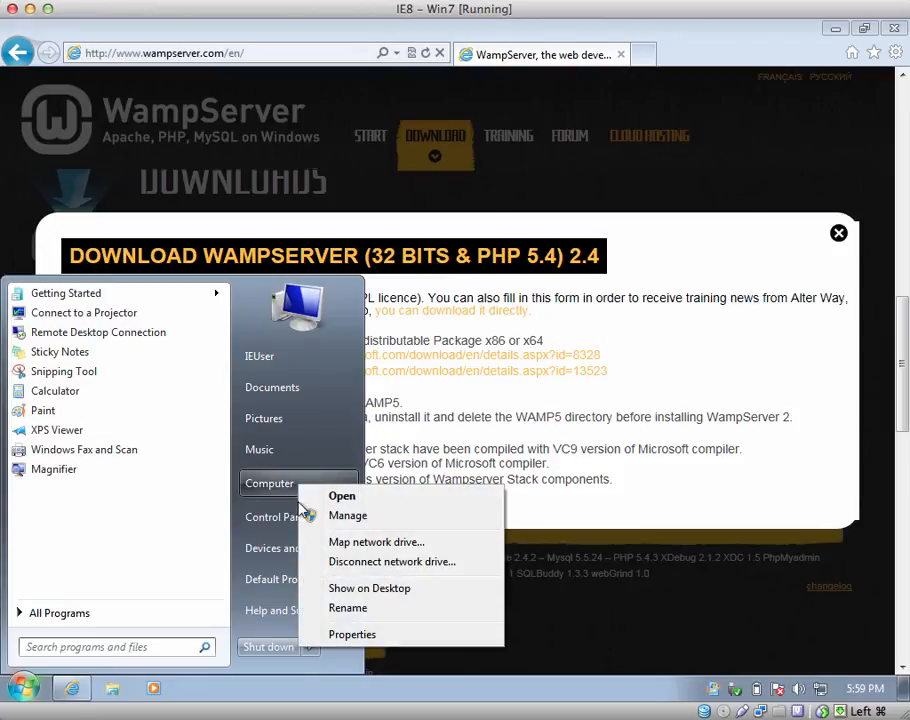
left_click(345, 638)
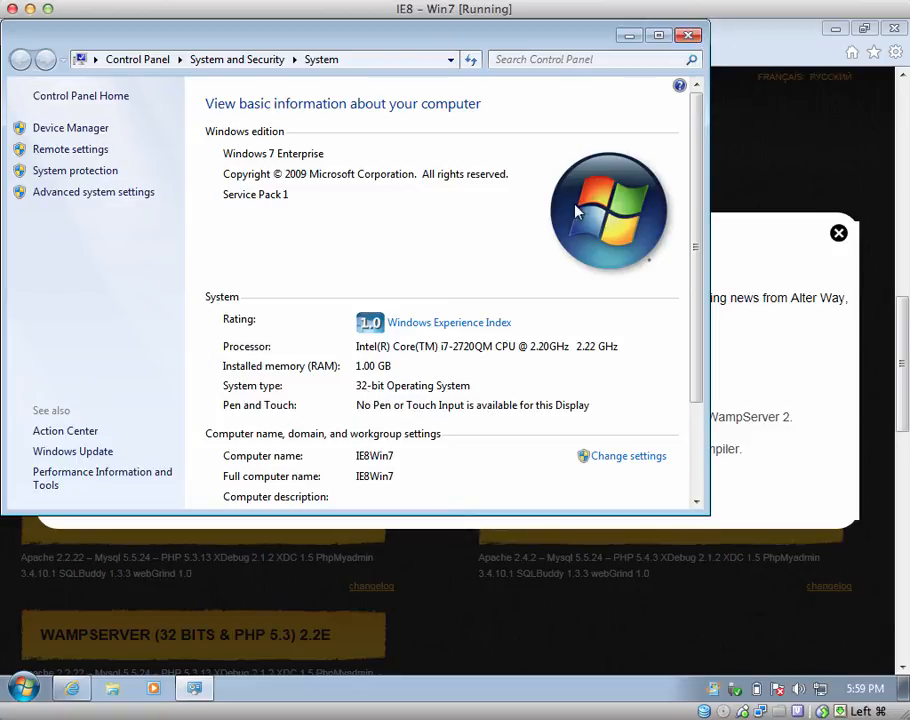
left_click(689, 37)
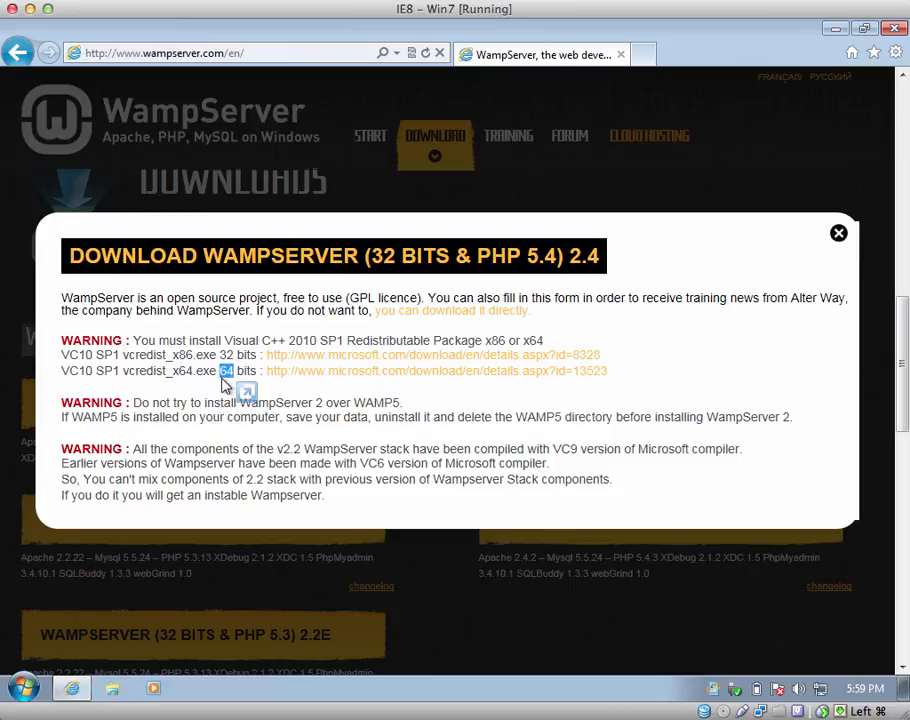
- Download the Visual C++ 2010 SP1 x86 redistributable, saving vcredist_x86.exe to the Downloads folder
left_click(222, 379)
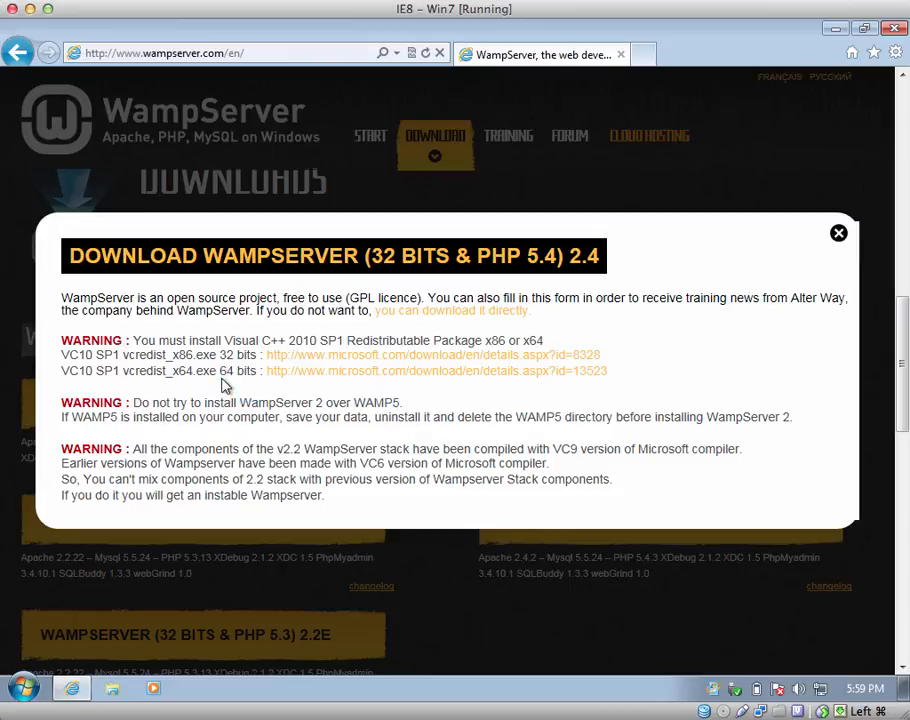
left_click(323, 362)
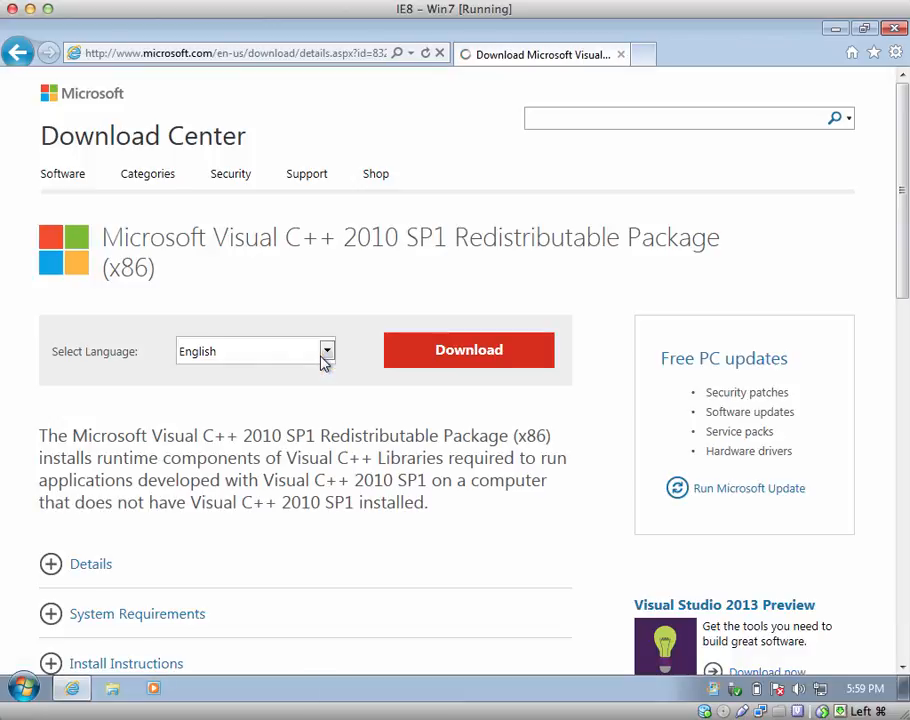
left_click(470, 360)
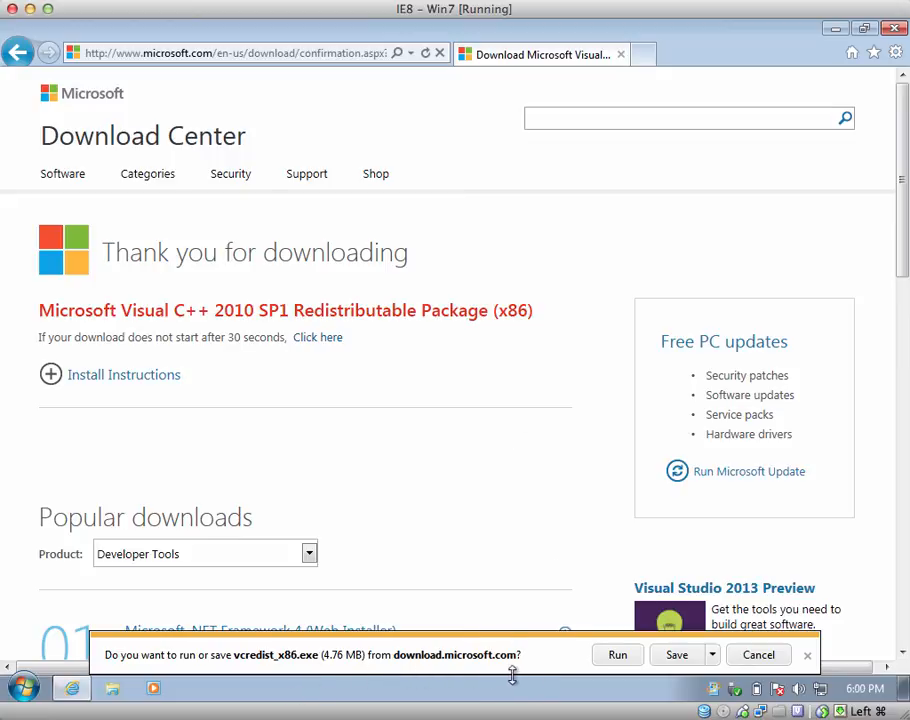
left_click(713, 655)
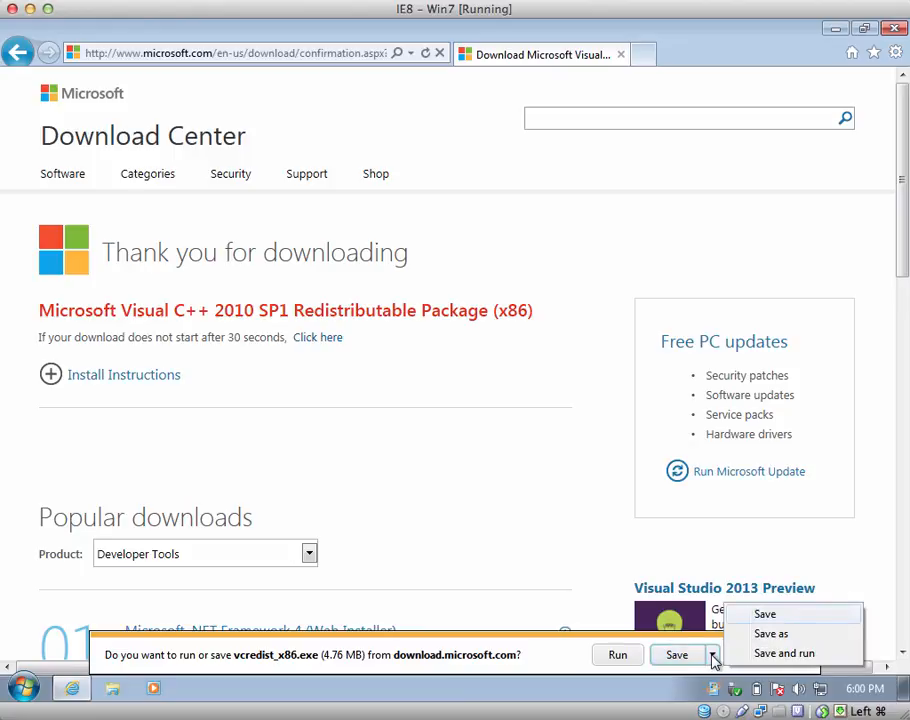
left_click(768, 634)
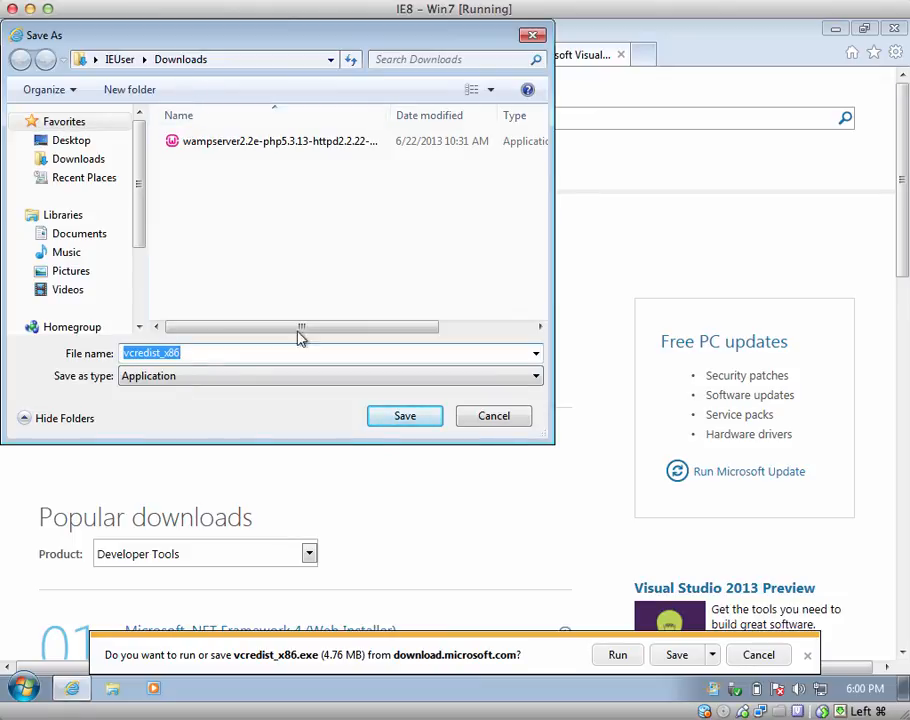
left_click(405, 418)
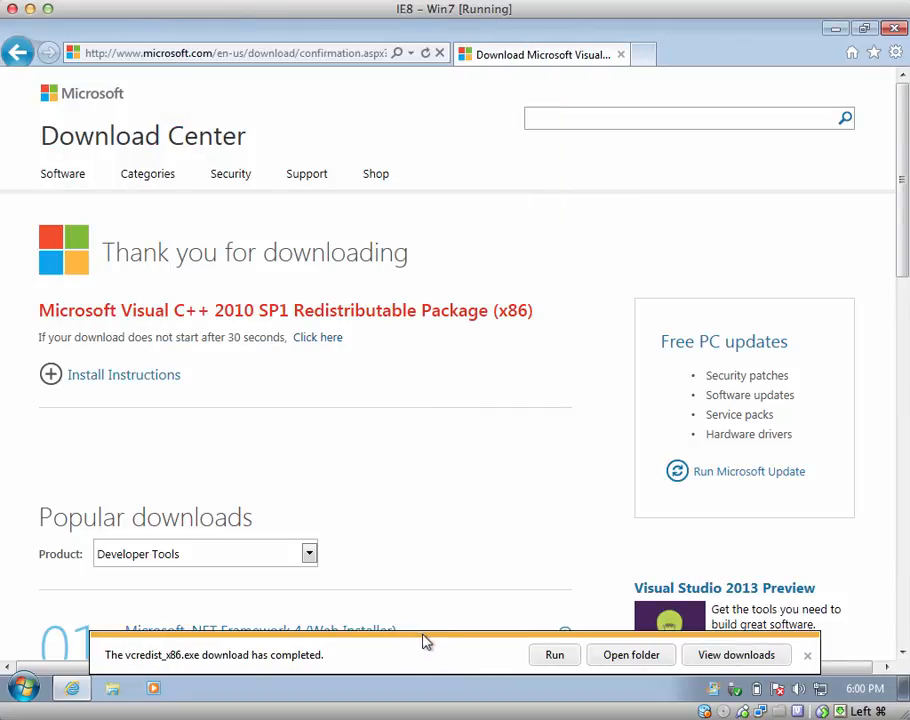
- Run vcredist_x86.exe, accept the license, and install the Visual C++ 2010 x86 redistributable
left_click(554, 656)
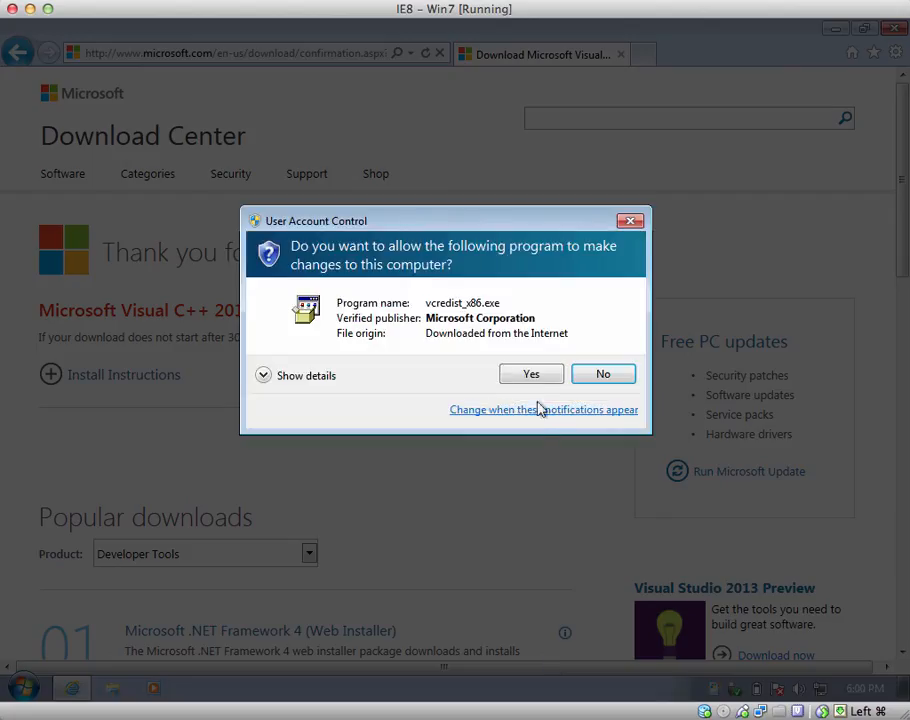
left_click(534, 378)
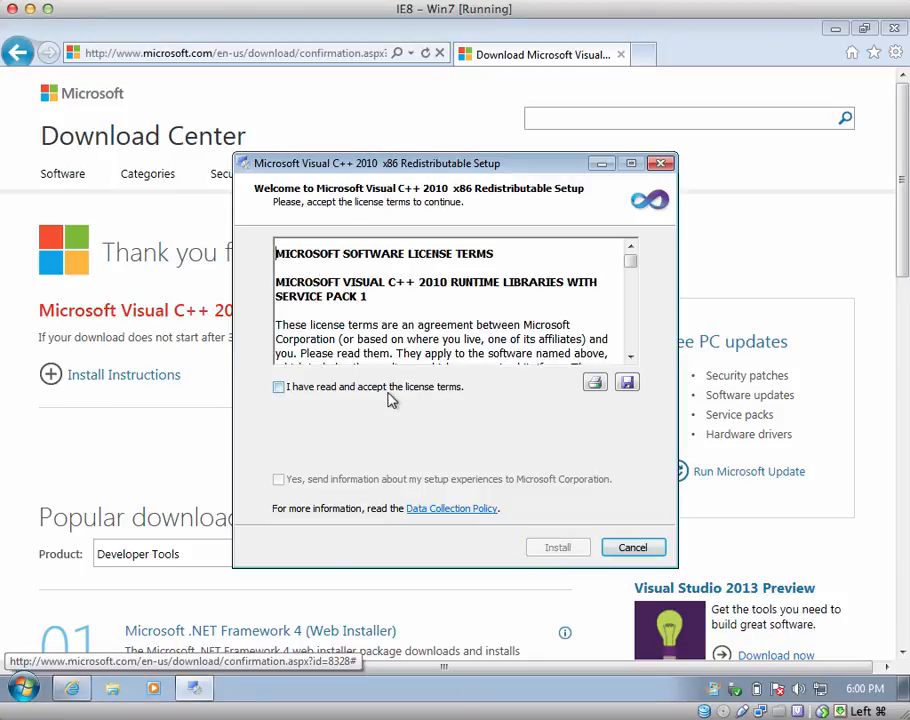
left_click(390, 397)
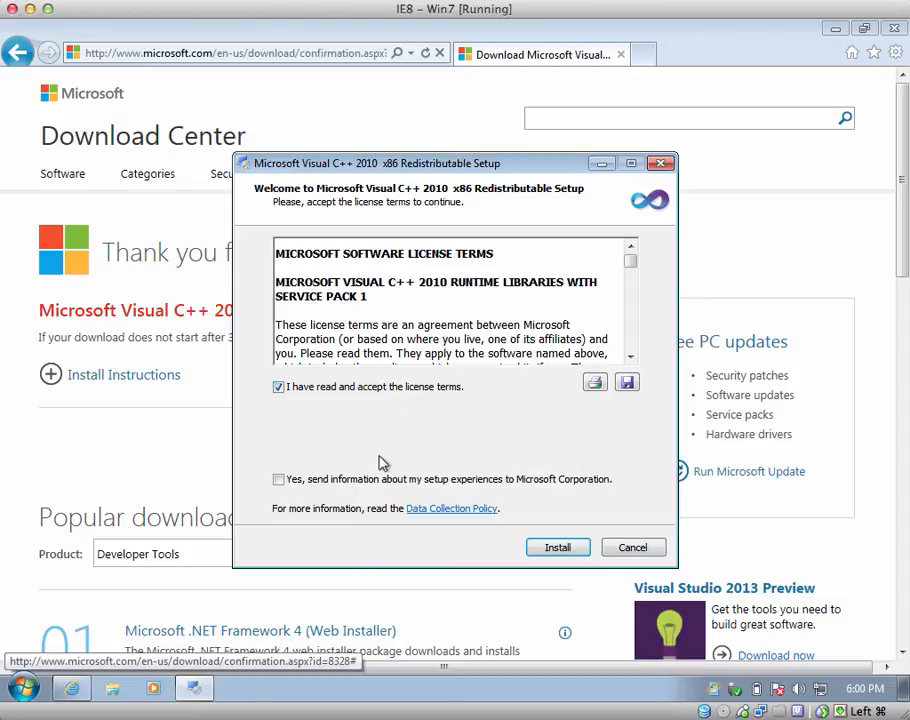
left_click(563, 551)
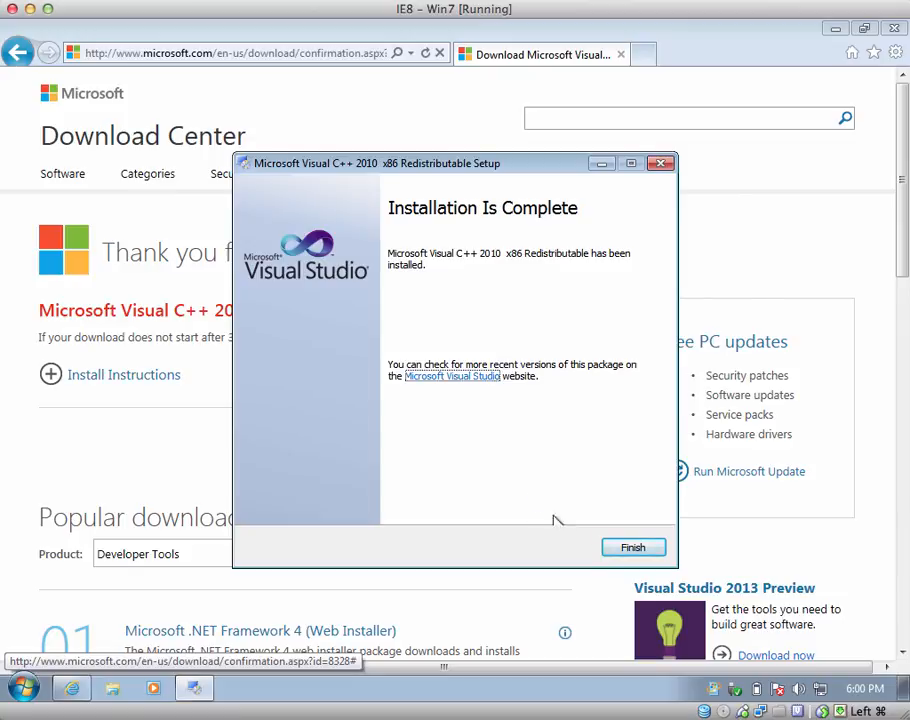
left_click(638, 551)
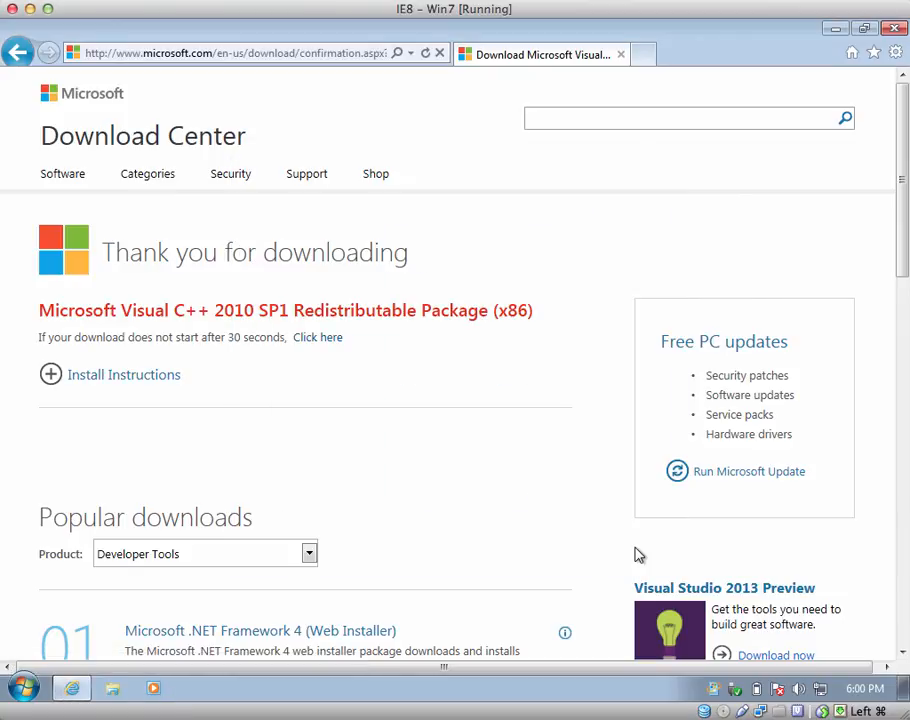
- Return to wampserver.com and start the direct download of WampServer 32-bit PHP 5.4 2.4
left_click(17, 53)
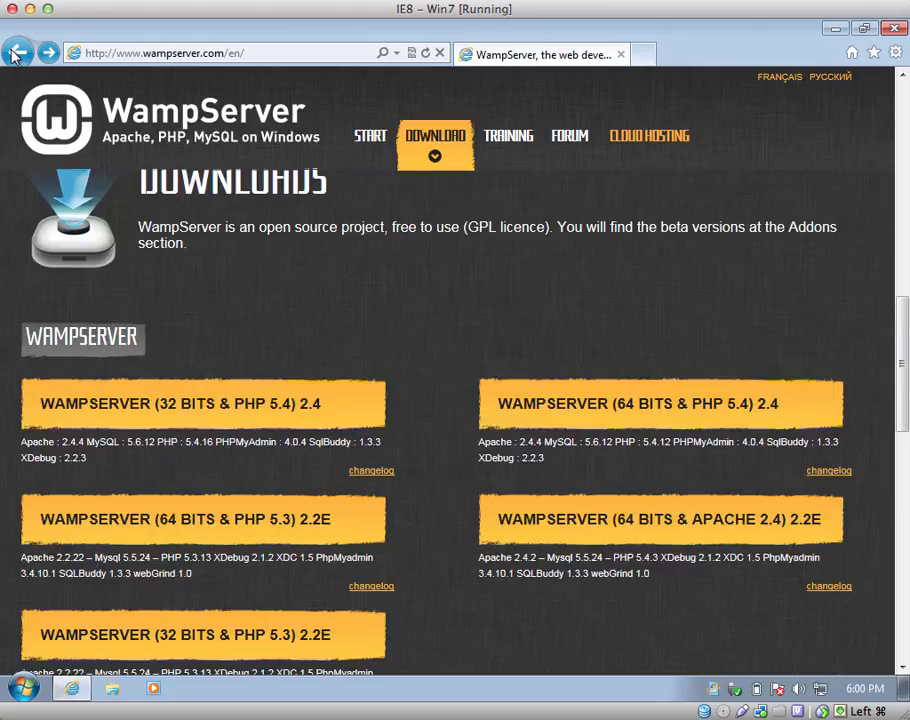
left_click(203, 400)
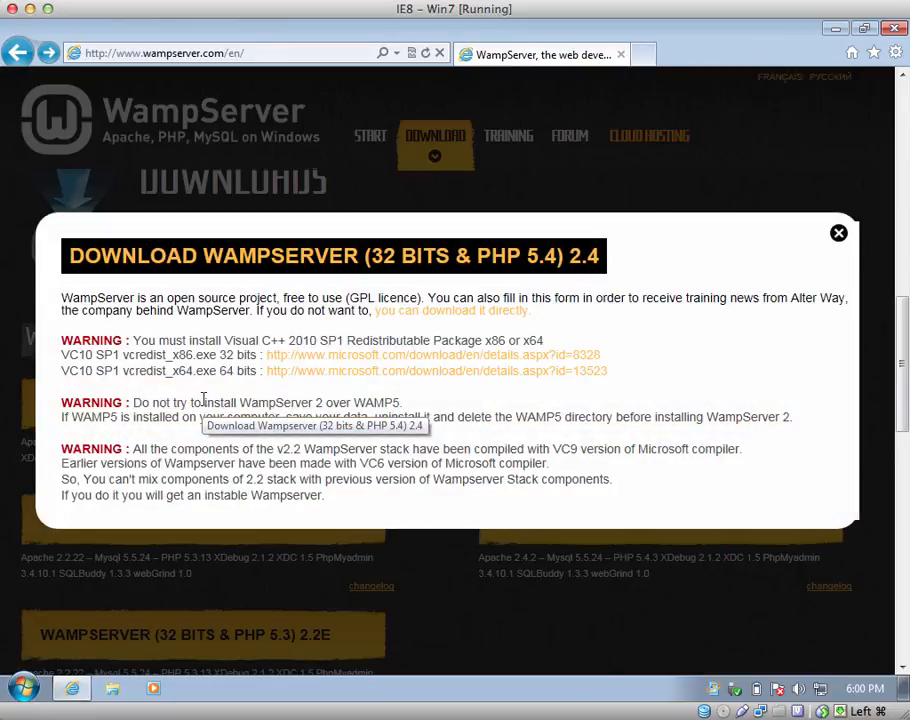
left_click(418, 314)
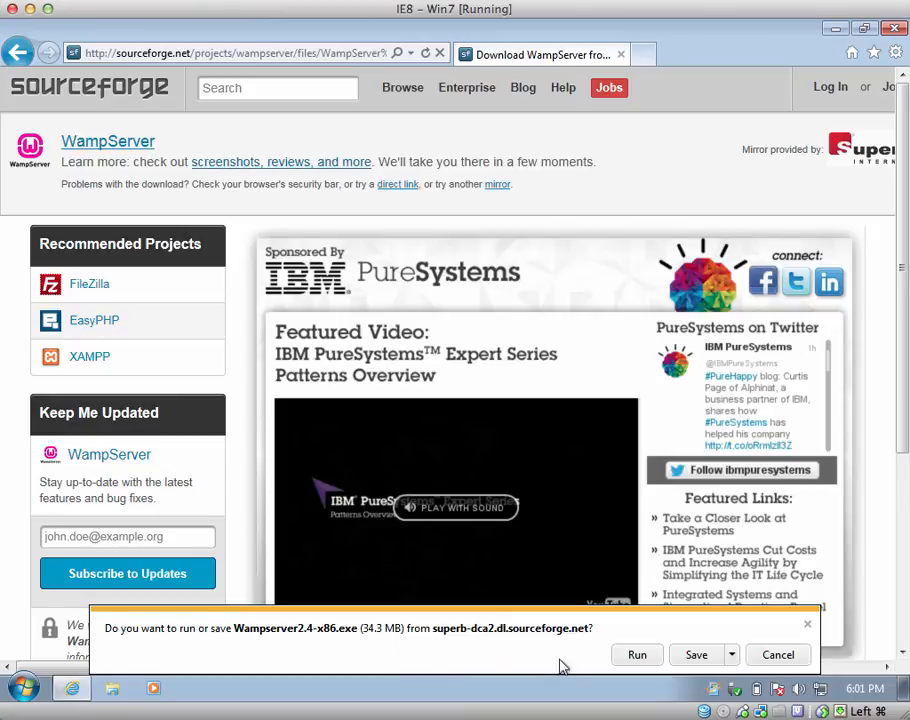
- Save Wampserver2.4-x86.exe to the Downloads folder and run it once downloaded
left_click(732, 655)
left_click(790, 633)
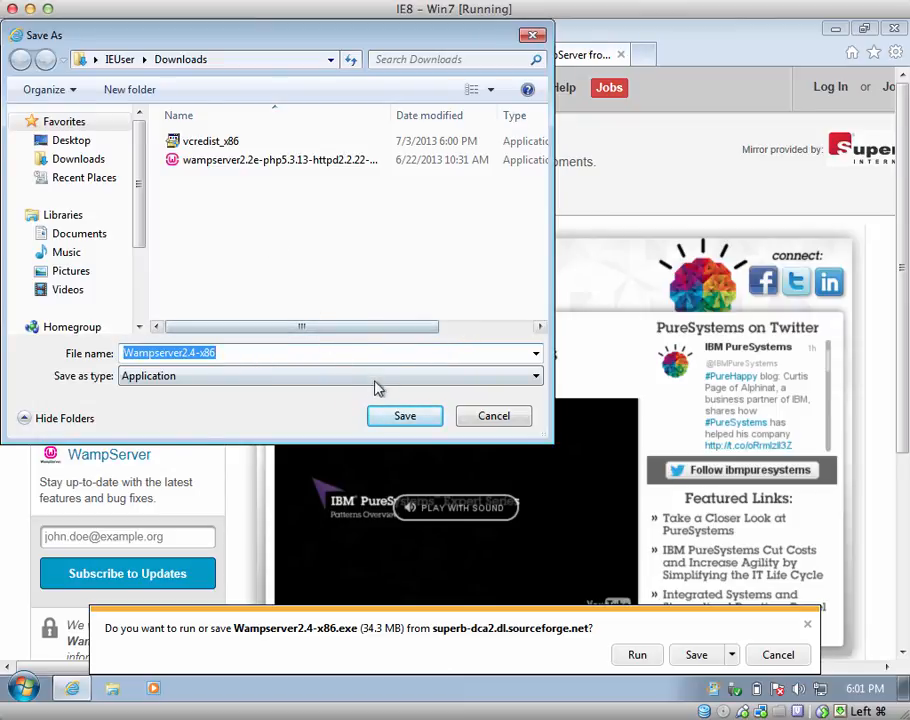
left_click(405, 418)
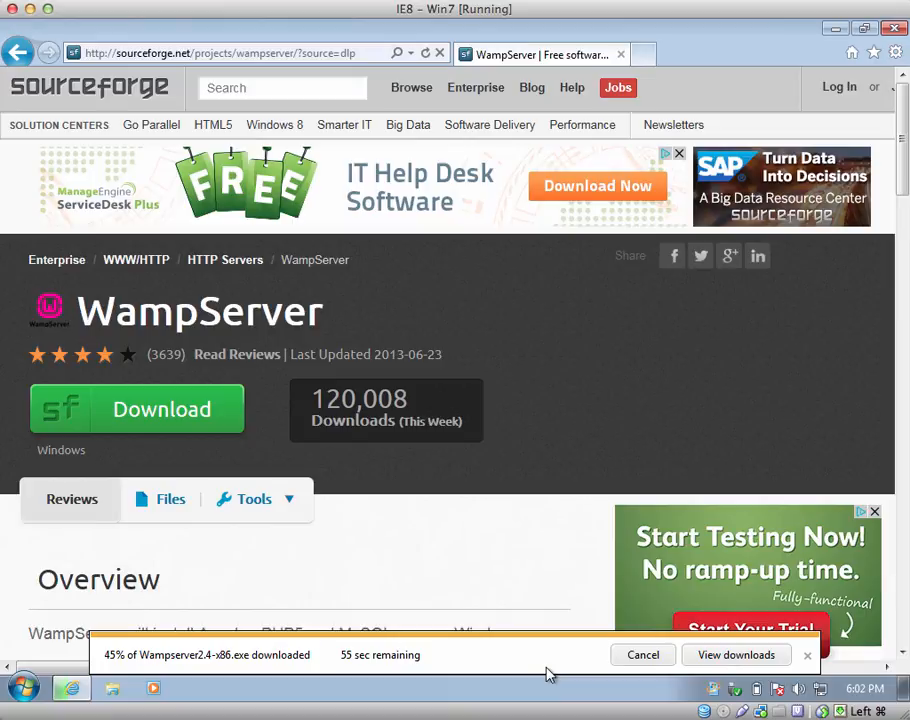
left_click(508, 0)
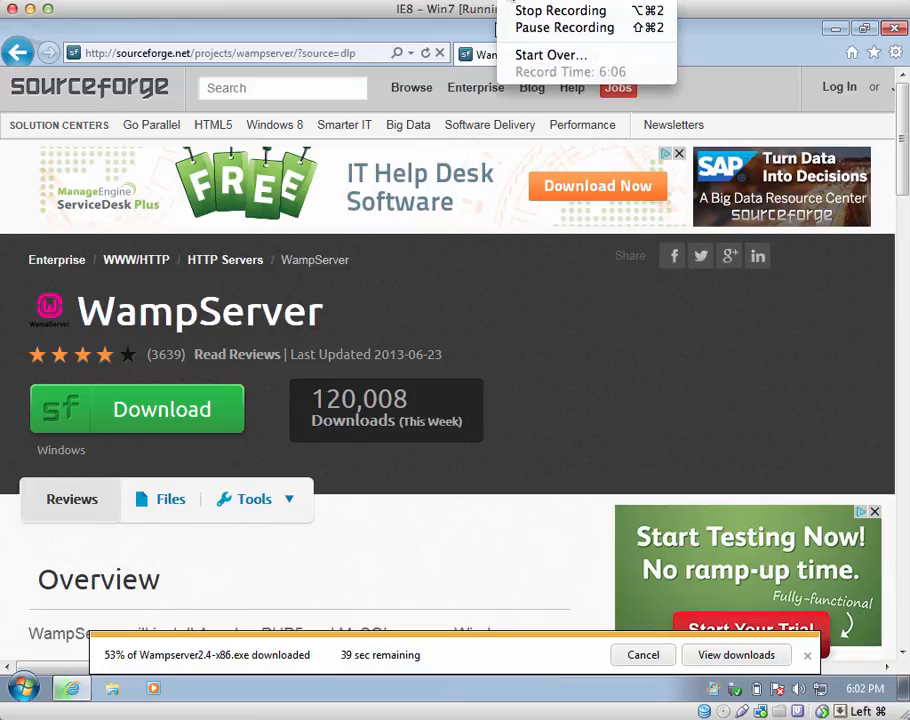
left_click(530, 30)
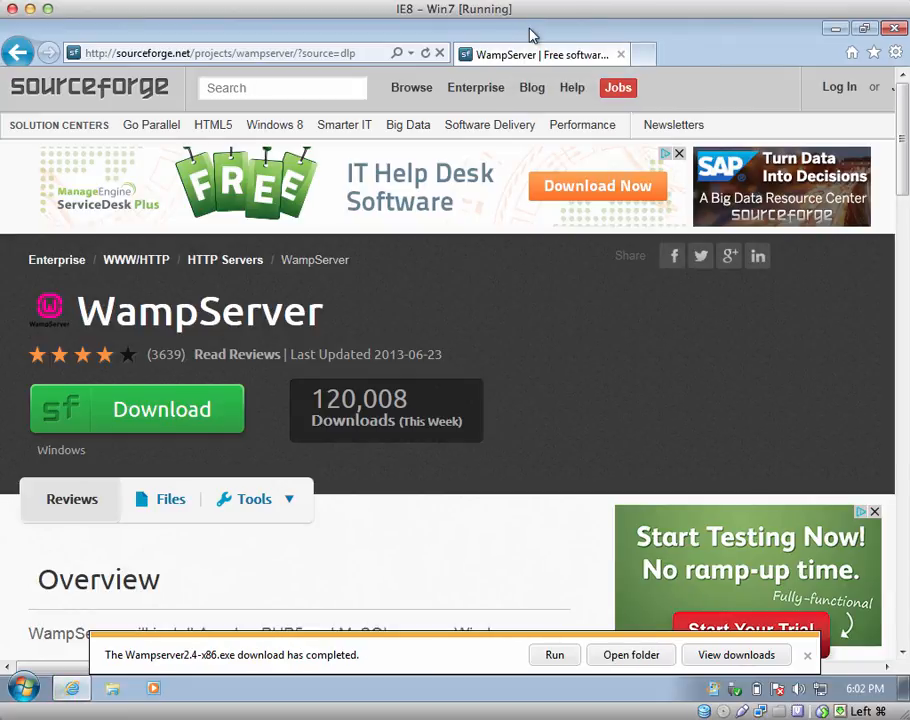
left_click(555, 656)
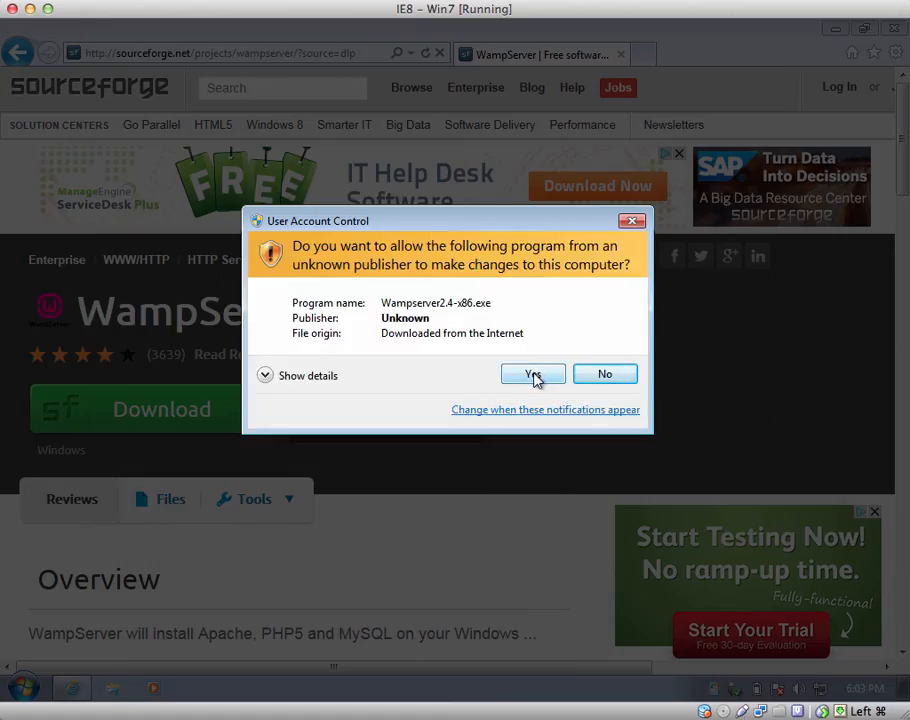
- Install WampServer 2 into the existing c:\wamp folder with a Quick Launch icon
left_click(533, 376)
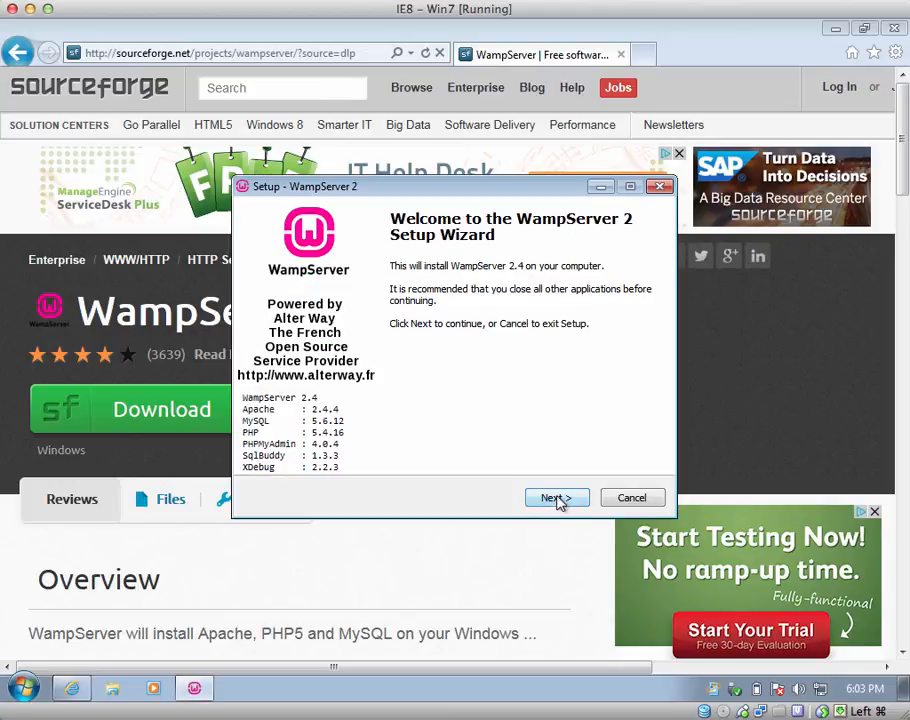
left_click(556, 499)
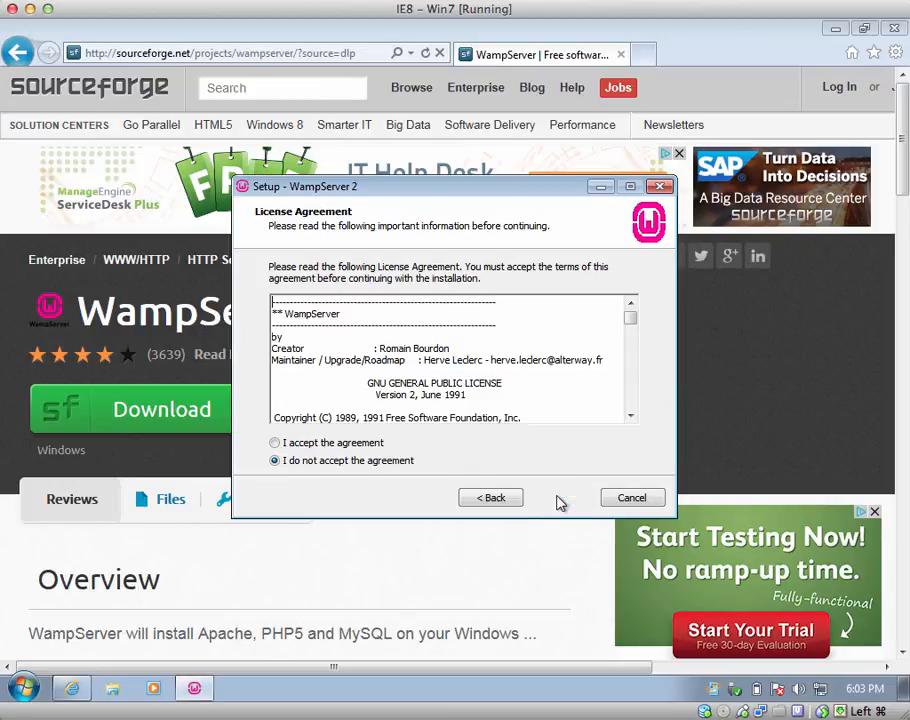
left_click(357, 445)
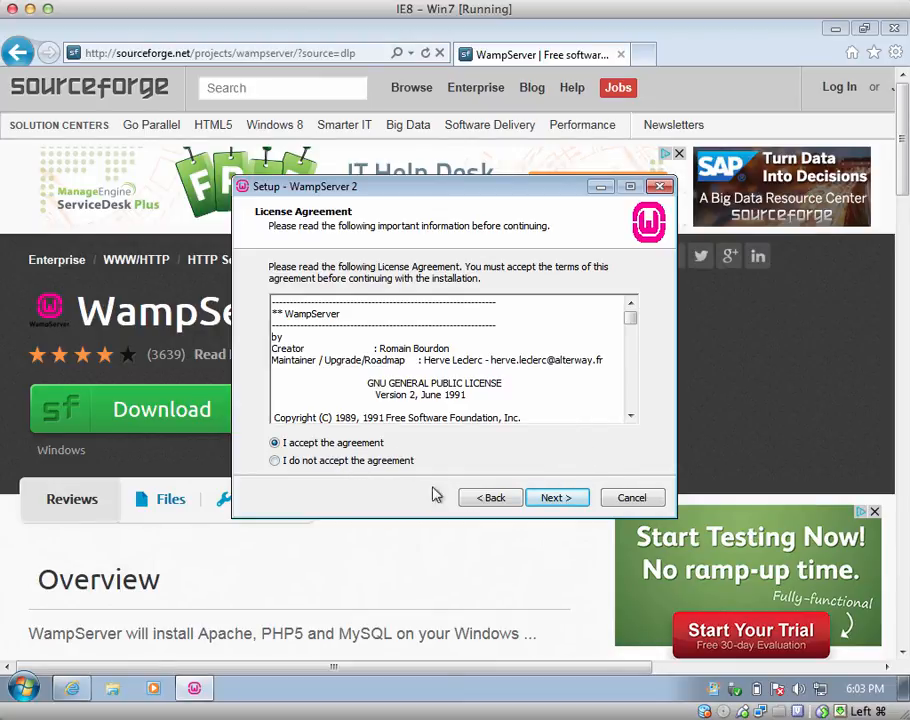
left_click(553, 499)
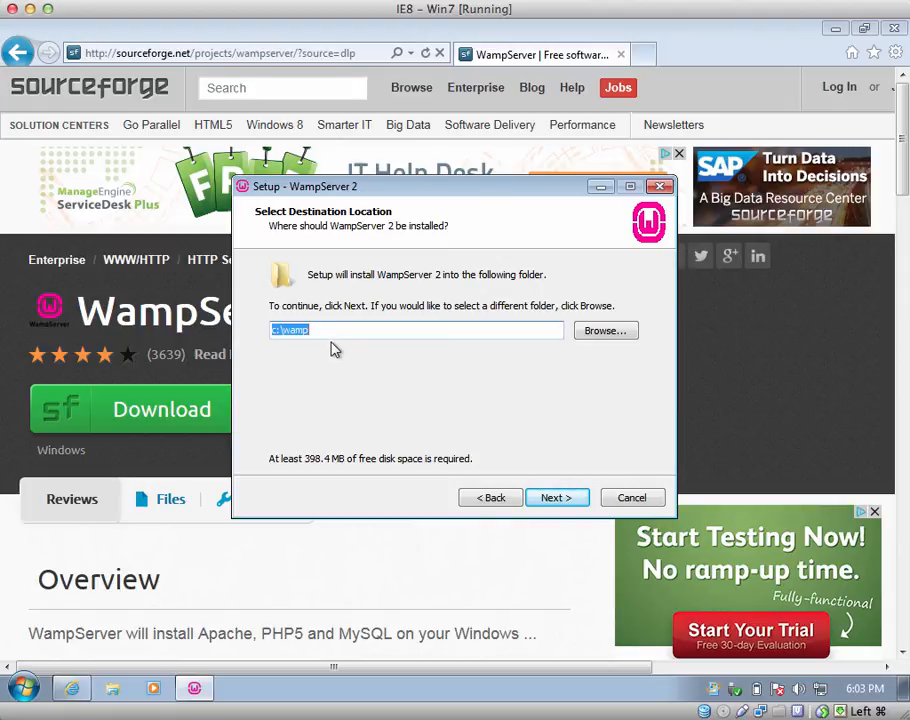
left_click(557, 498)
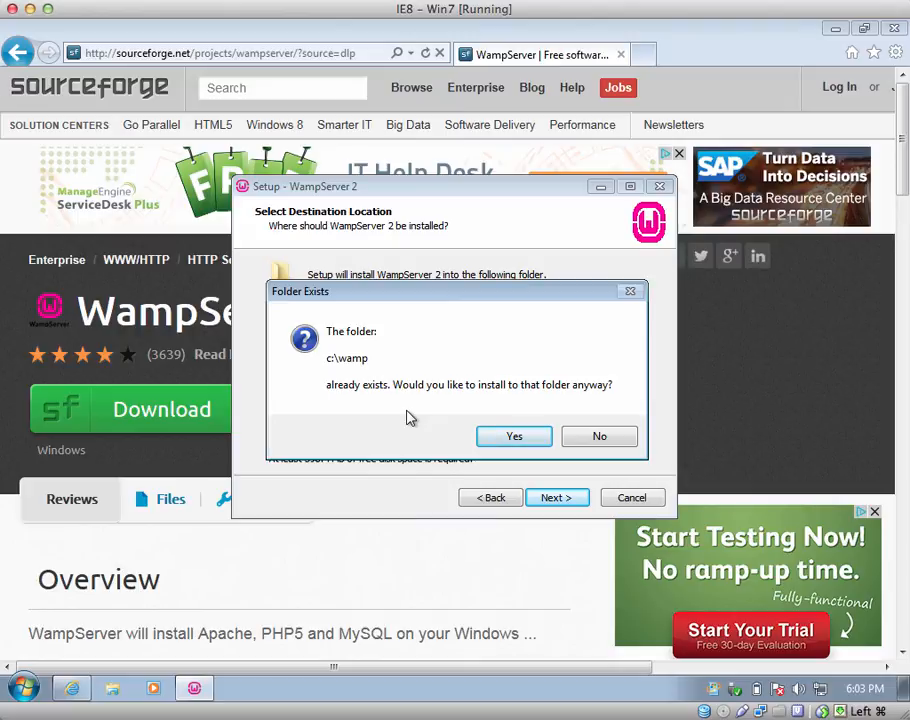
left_click(506, 443)
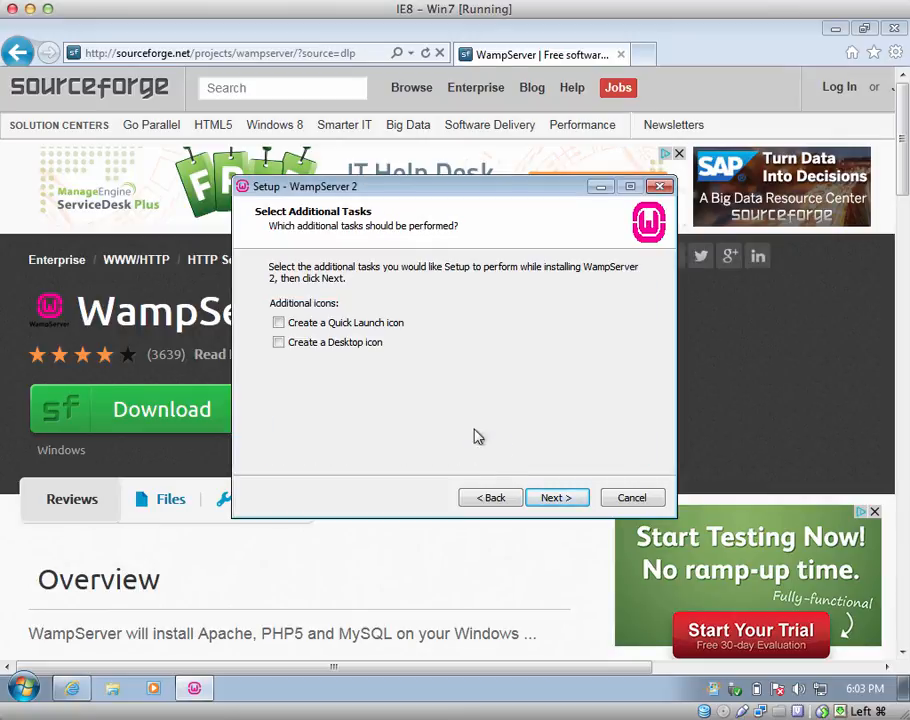
left_click(356, 326)
left_click(556, 498)
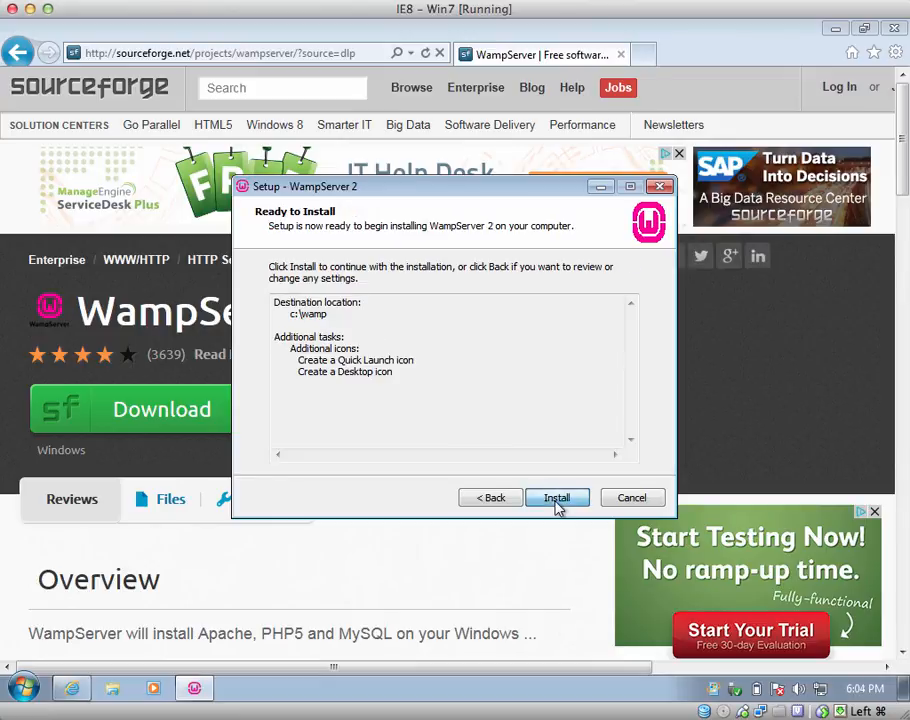
left_click(556, 500)
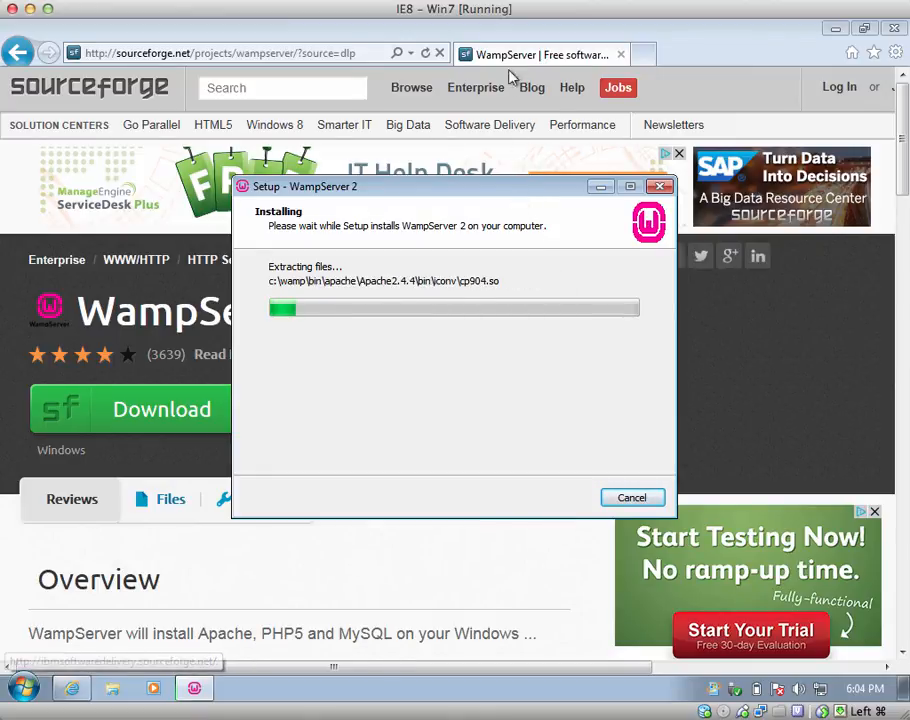
- Keep explorer as default browser, install the WampServer homepage, and allow Apache through the firewall
left_click(510, 1)
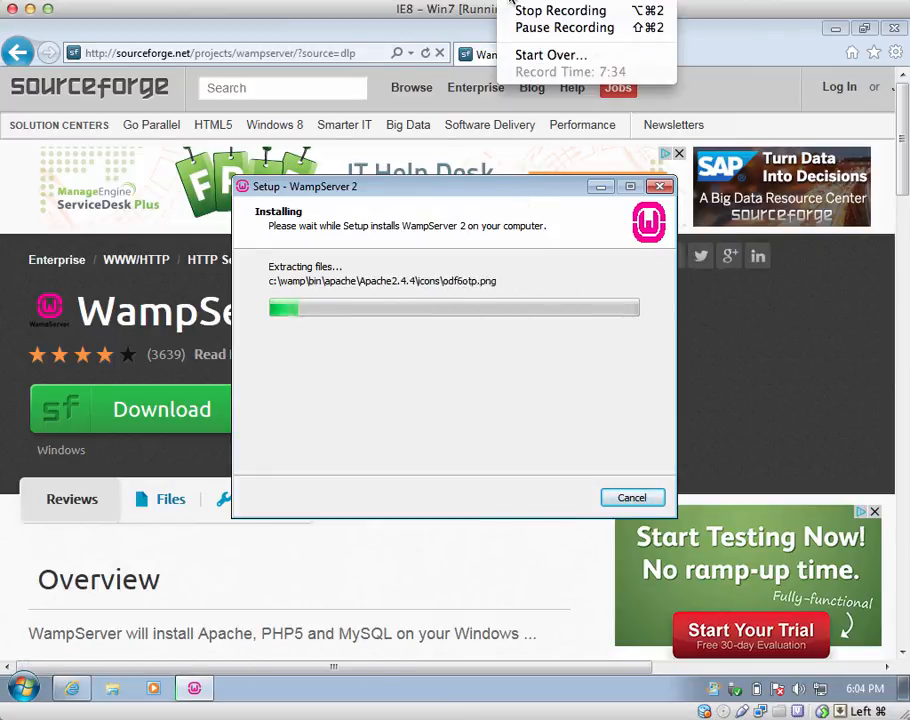
left_click(528, 29)
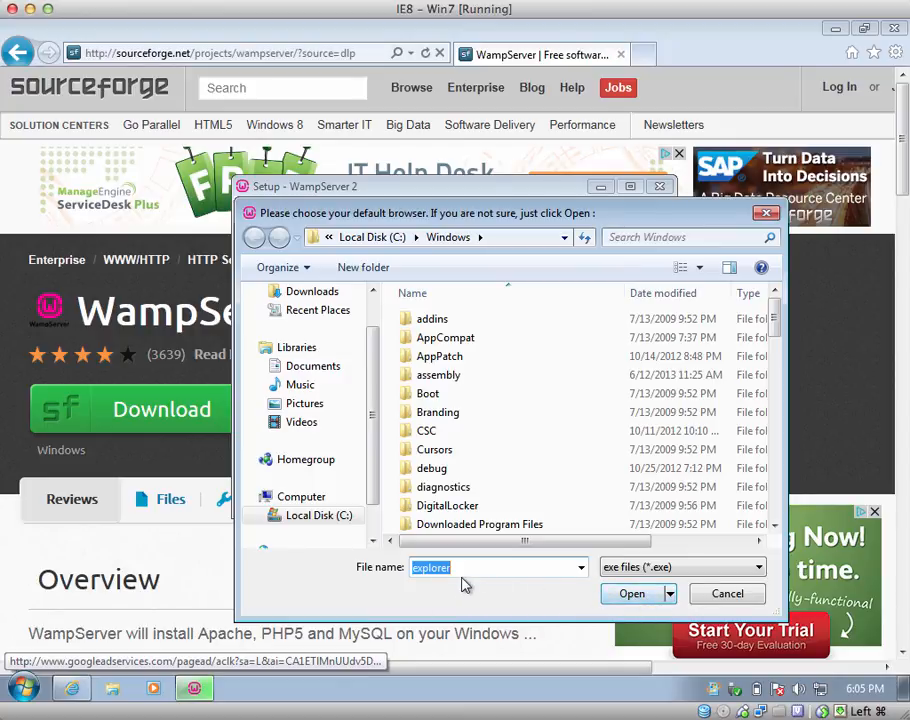
left_click(630, 594)
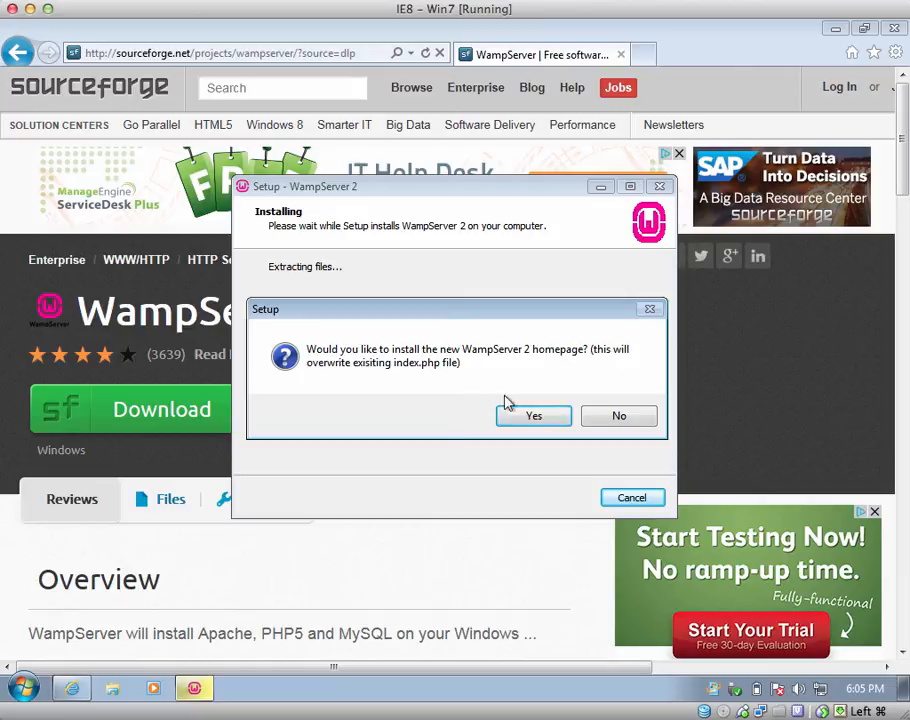
left_click(620, 416)
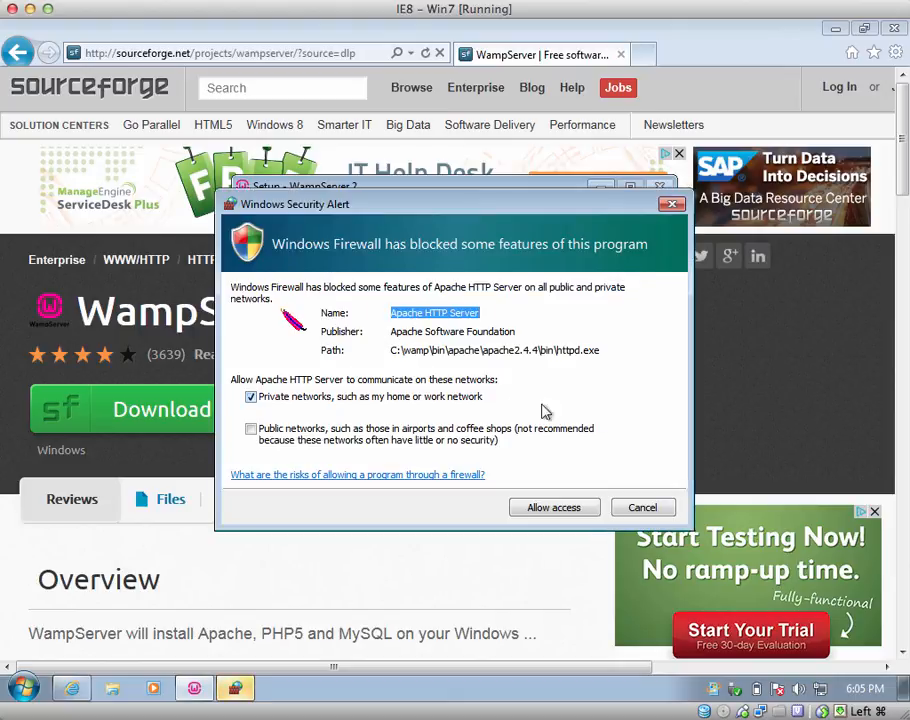
left_click_drag(448, 222, 463, 175)
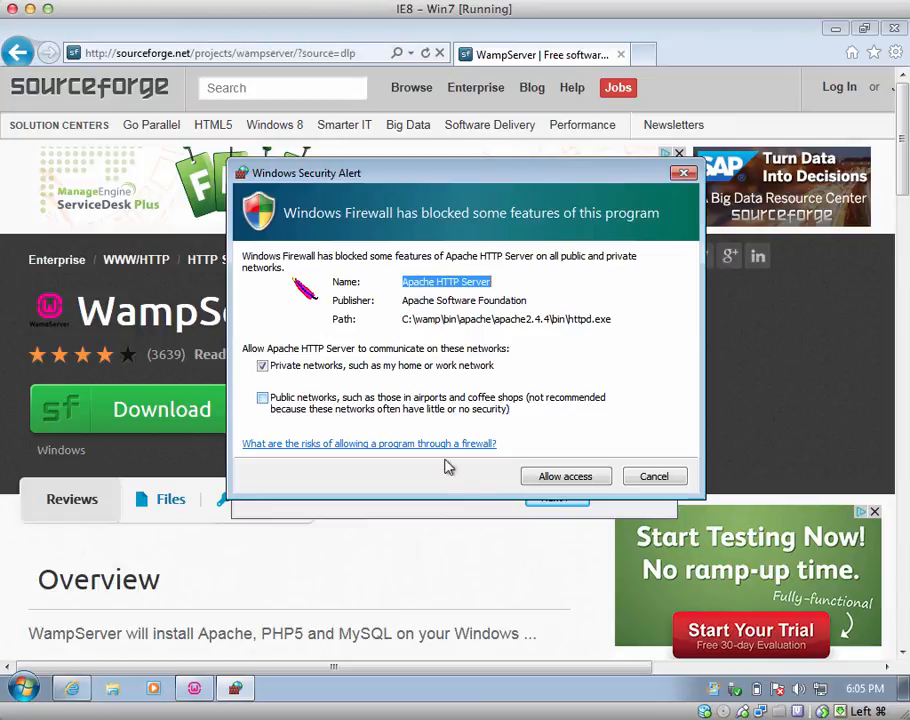
left_click(553, 480)
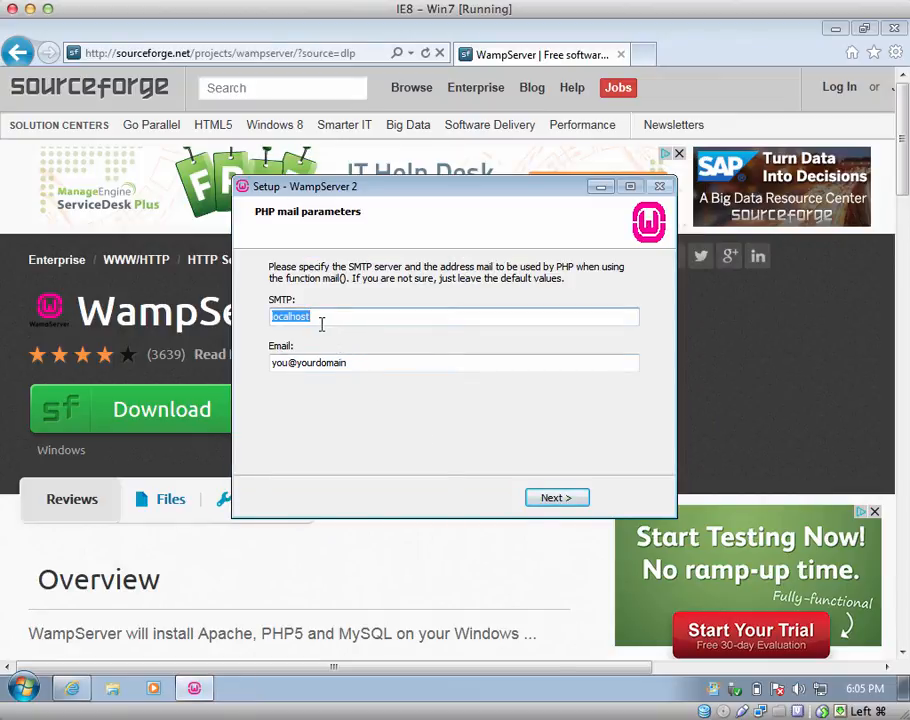
- Keep the default PHP mail settings, finish setup, and allow wampmanager.exe to launch
left_click(287, 363)
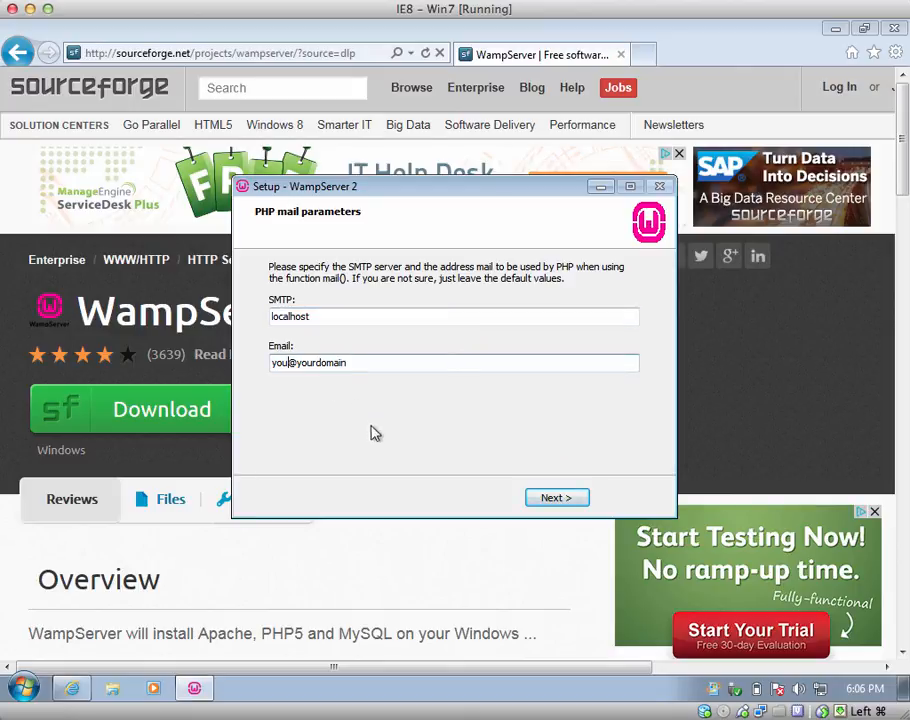
left_click(555, 499)
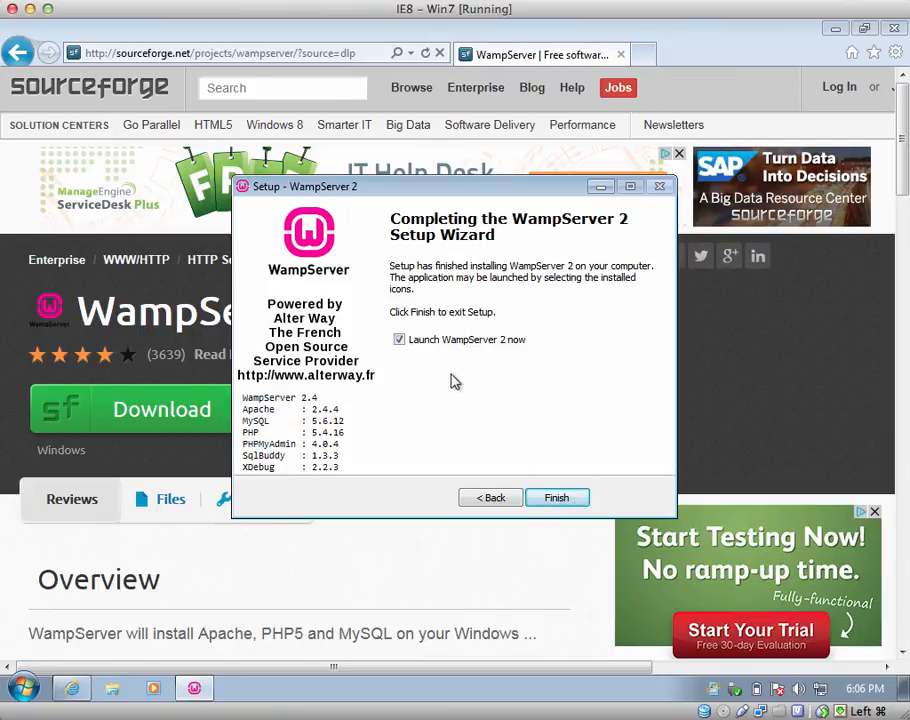
left_click(557, 500)
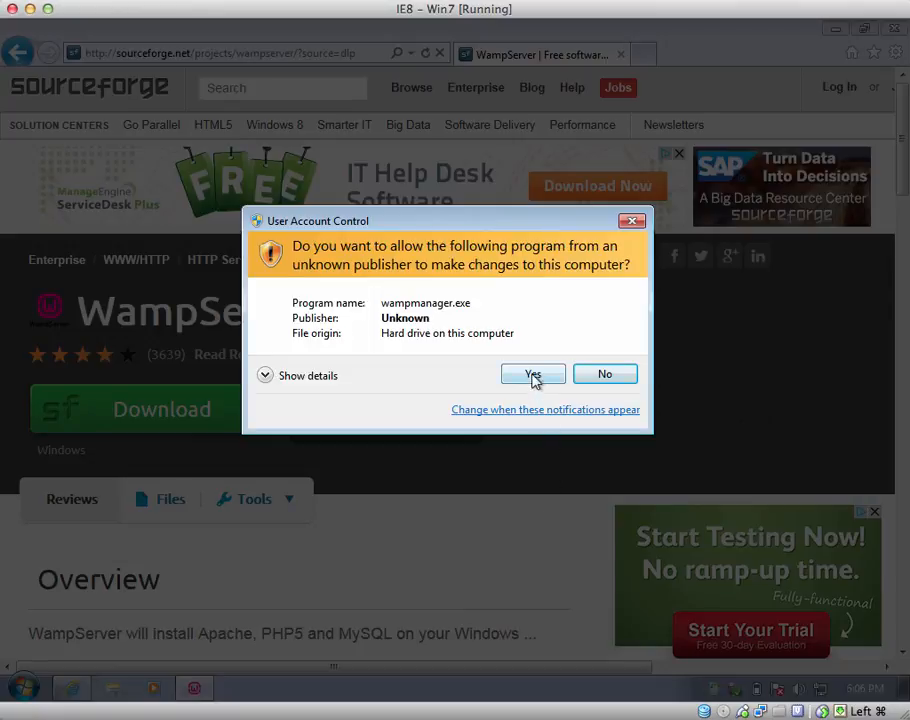
left_click(533, 375)
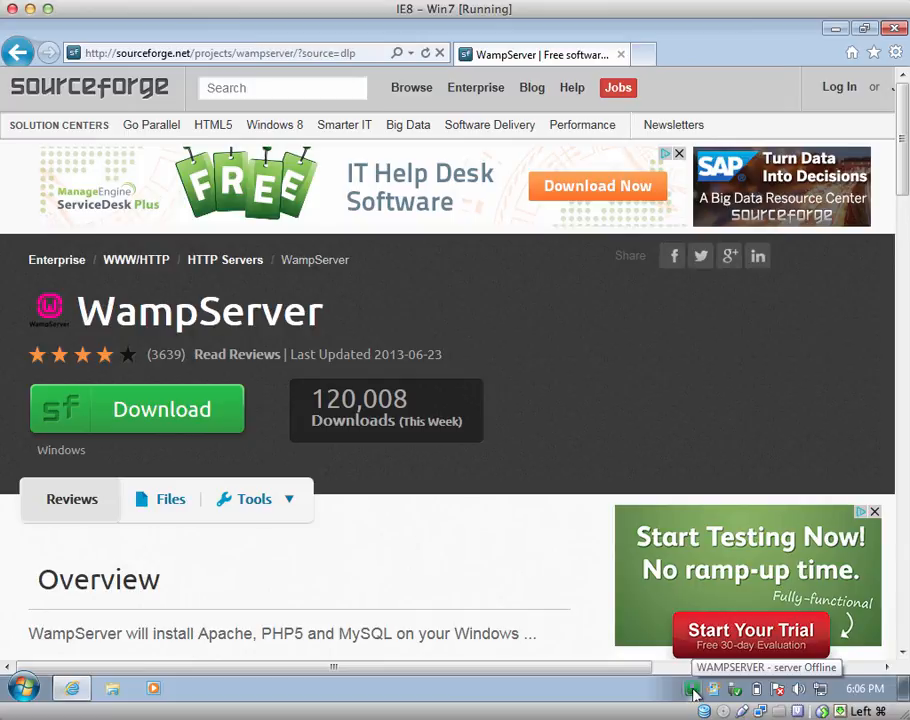
- Put the WampServer server online from the tray menu and close Internet Explorer
left_click(692, 690)
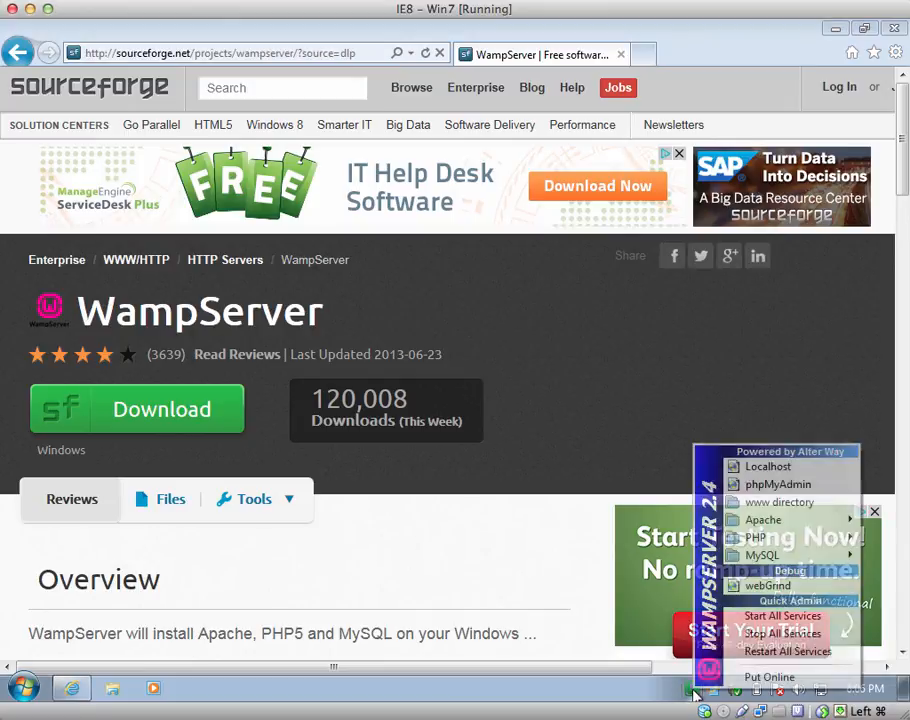
left_click(770, 678)
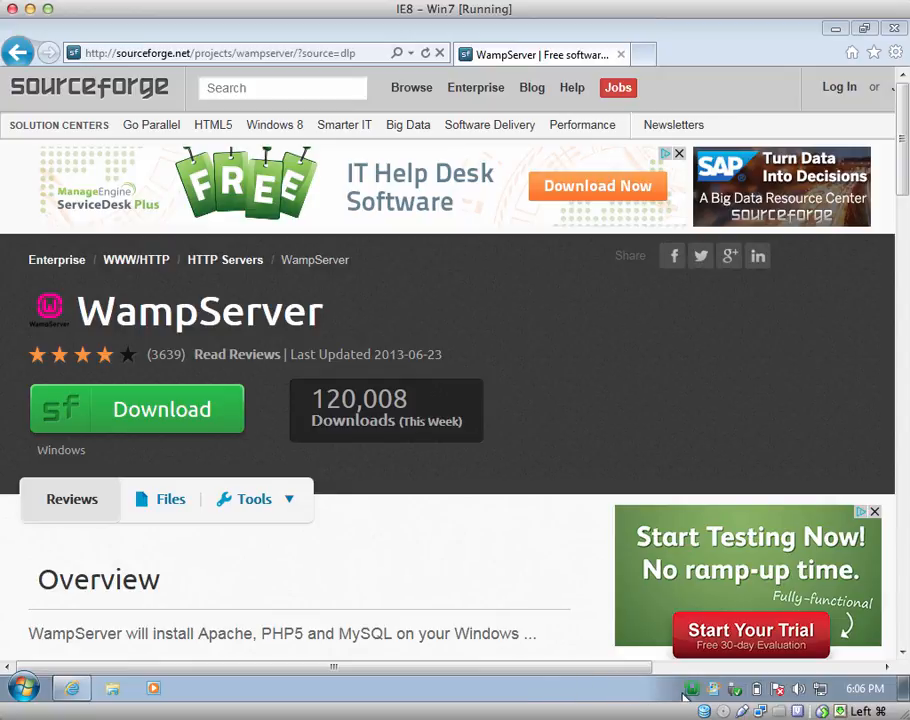
mouse_move(696, 692)
left_click(893, 28)
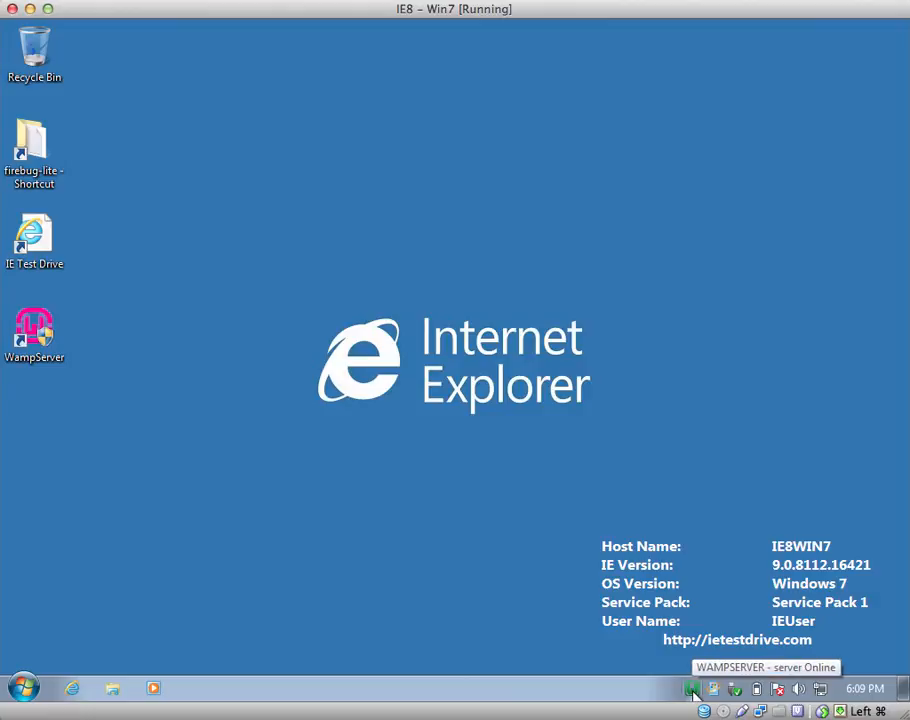
- Open the localhost WampServer homepage from the tray menu, then select the address bar
left_click(692, 688)
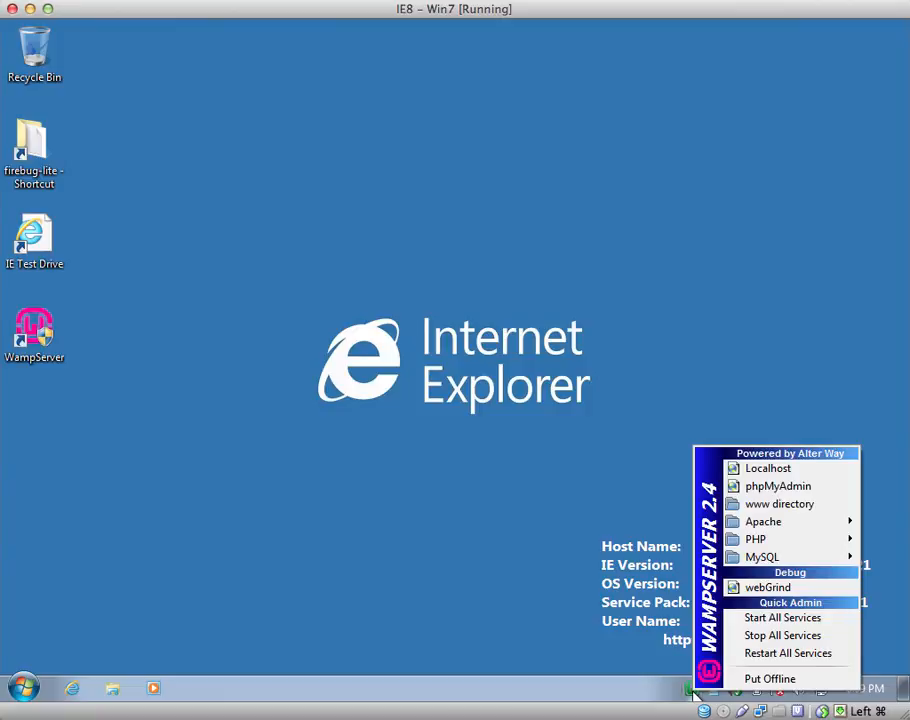
left_click(764, 476)
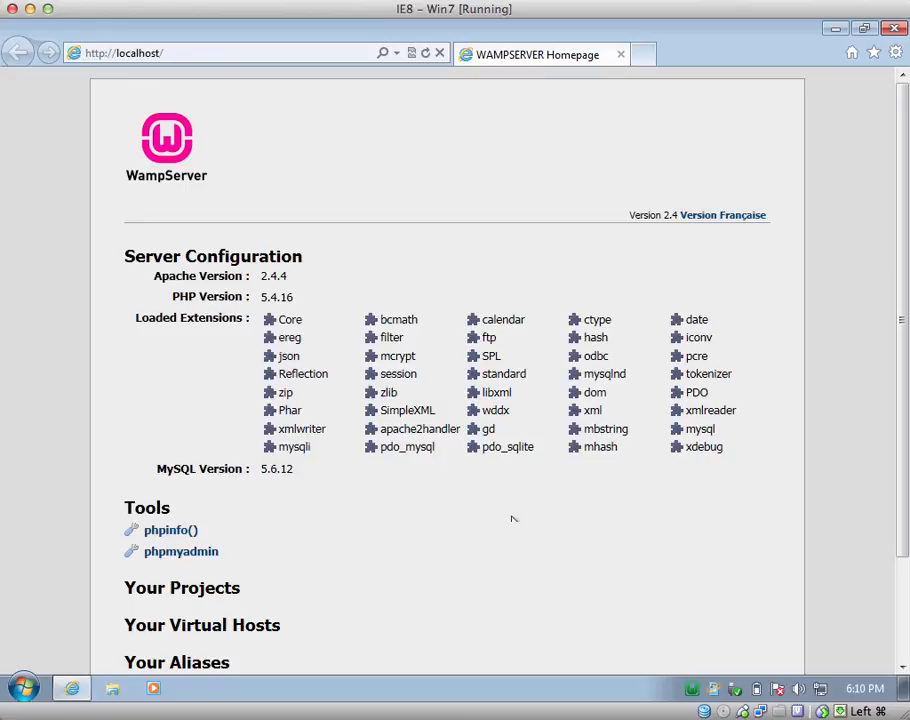
left_click(331, 53)
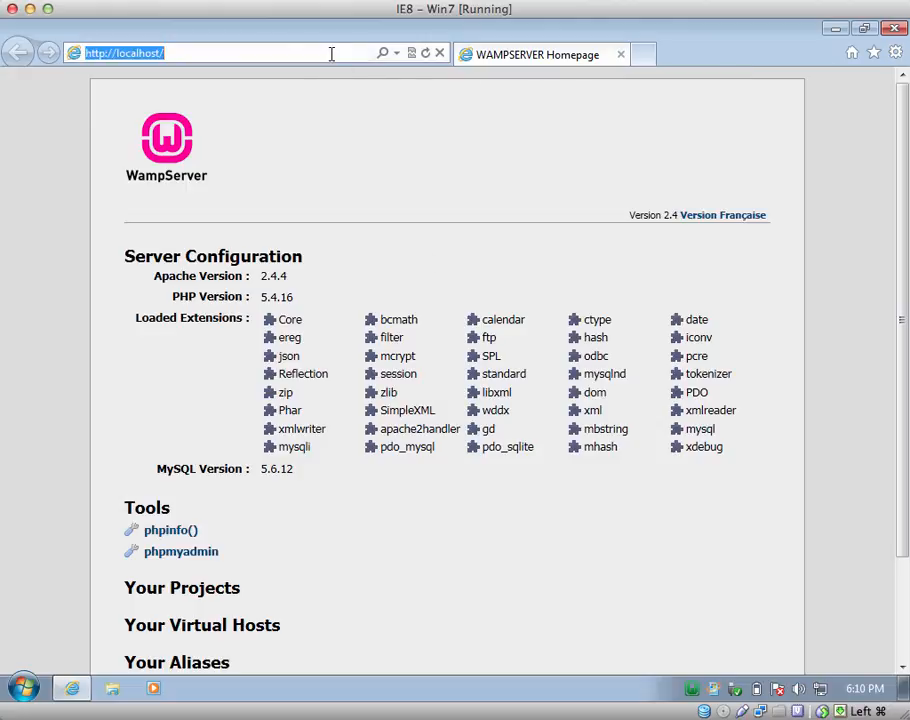
- Go to drupal.org and open the Drupal 7.22 core download page's Downloads table
type("drupal.or")
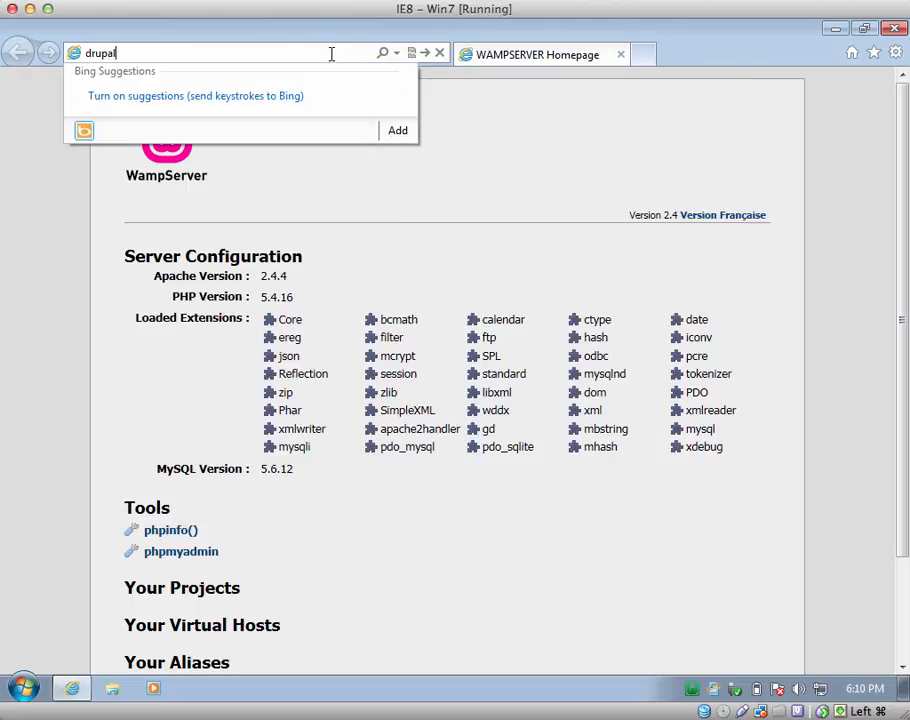
type("g/")
key("Return")
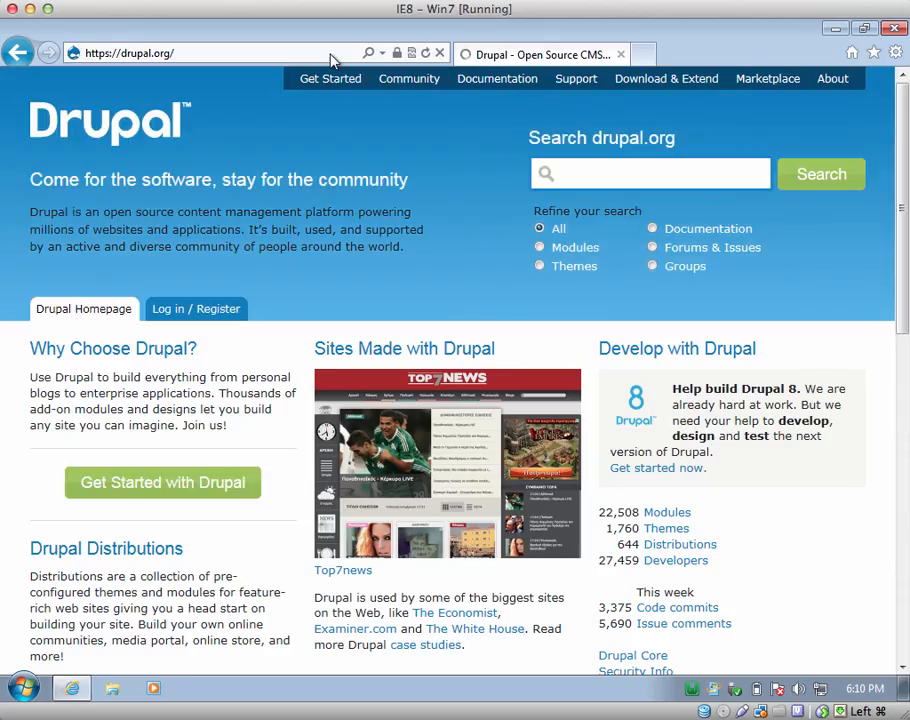
left_click(174, 488)
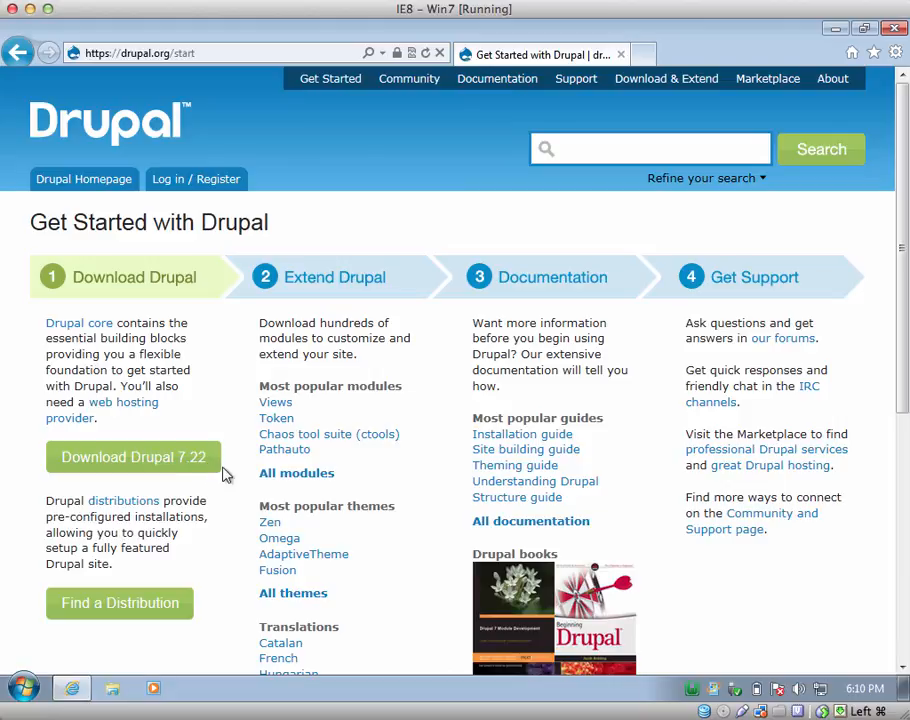
left_click(155, 467)
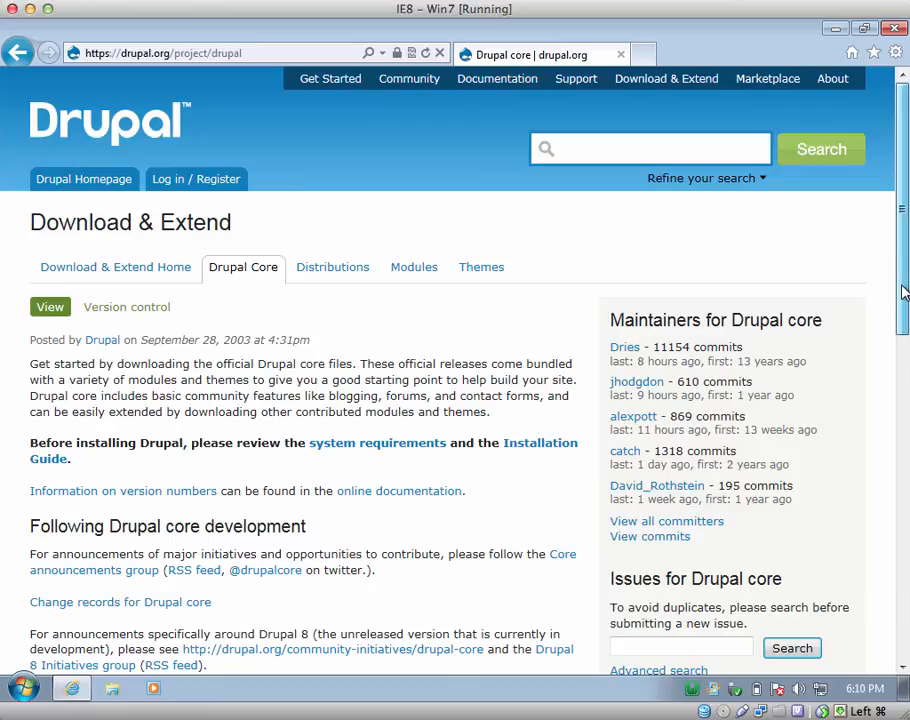
left_click_drag(903, 291, 898, 388)
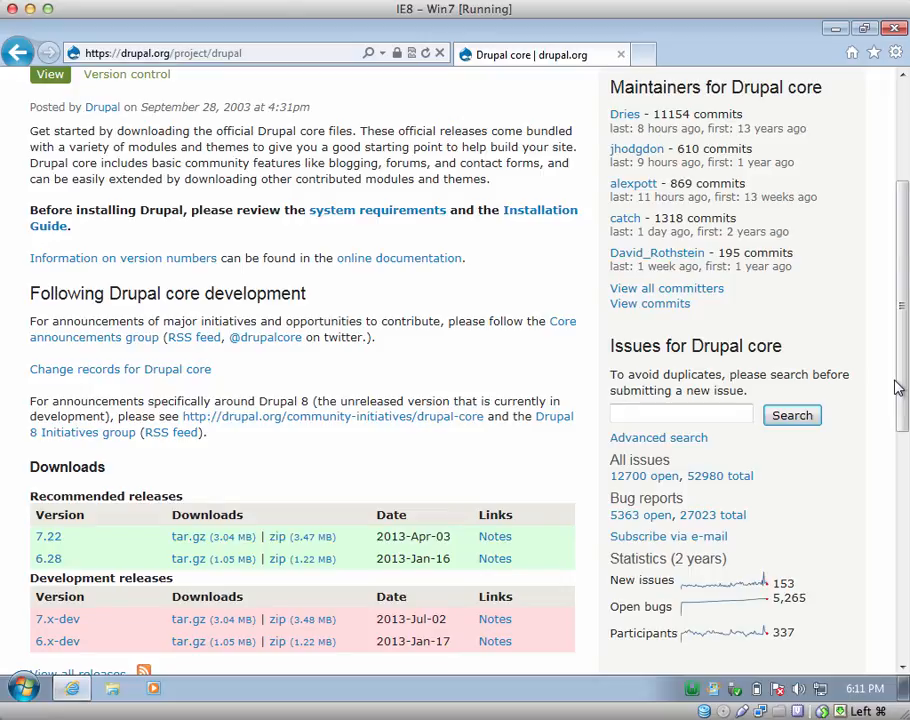
left_click_drag(903, 387, 903, 421)
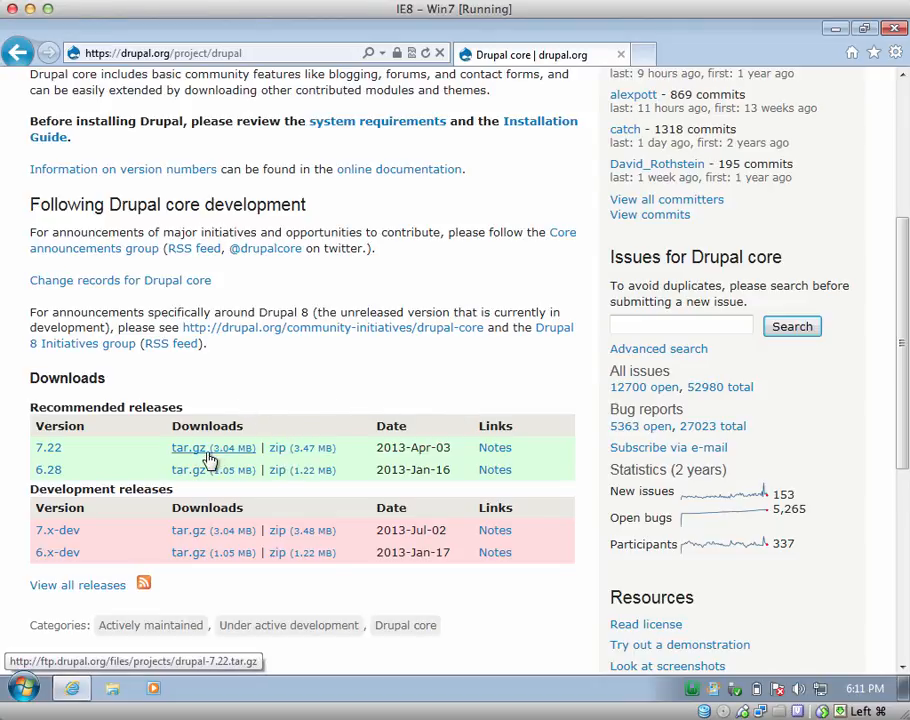
- Download the drupal-7.22.zip package and save it to the Downloads folder
left_click(290, 450)
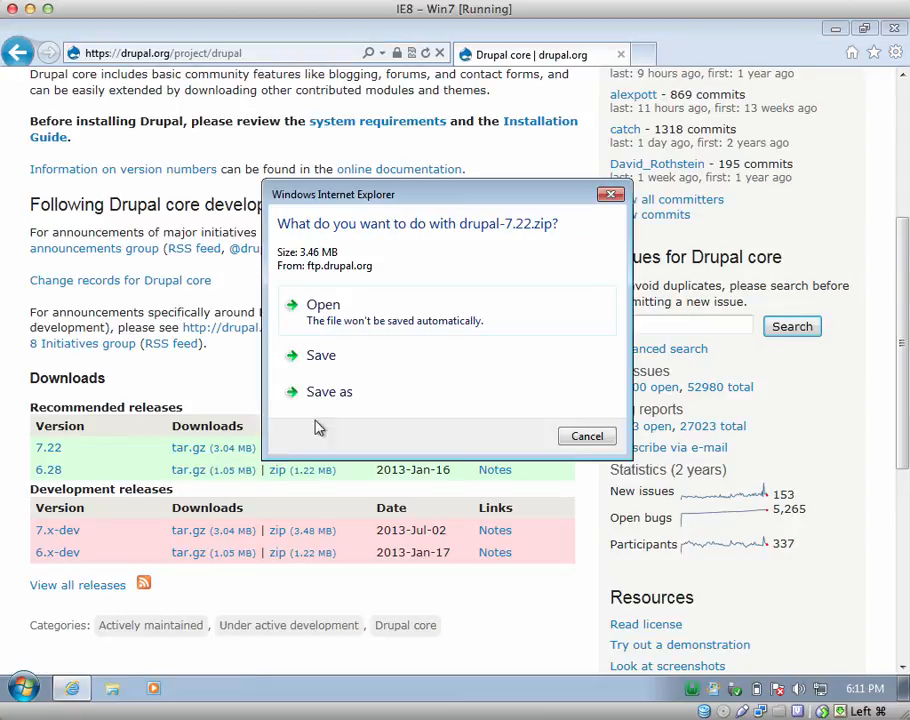
left_click(331, 396)
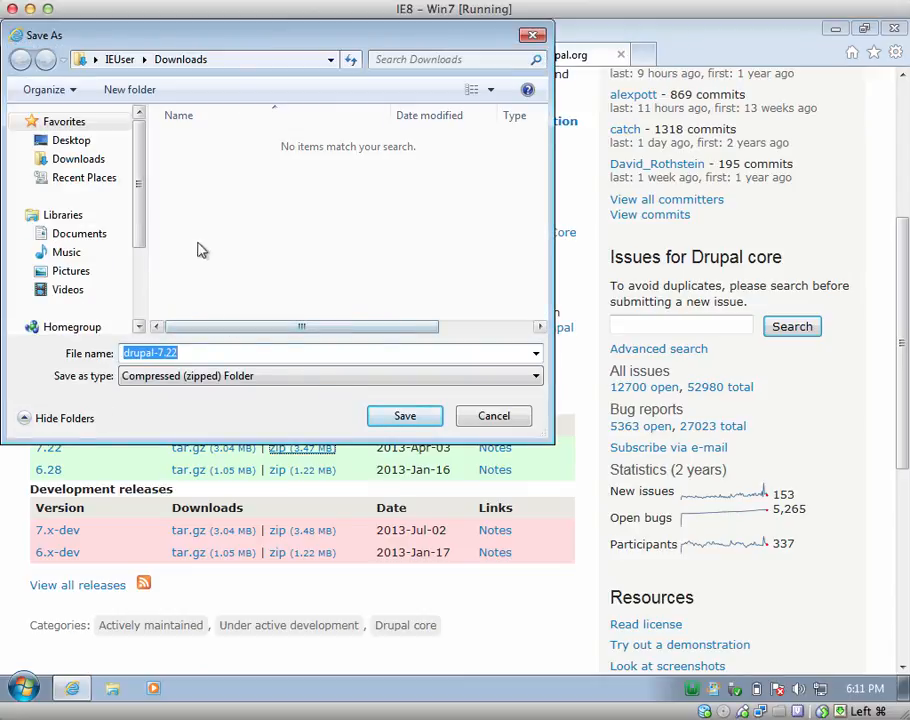
left_click(405, 418)
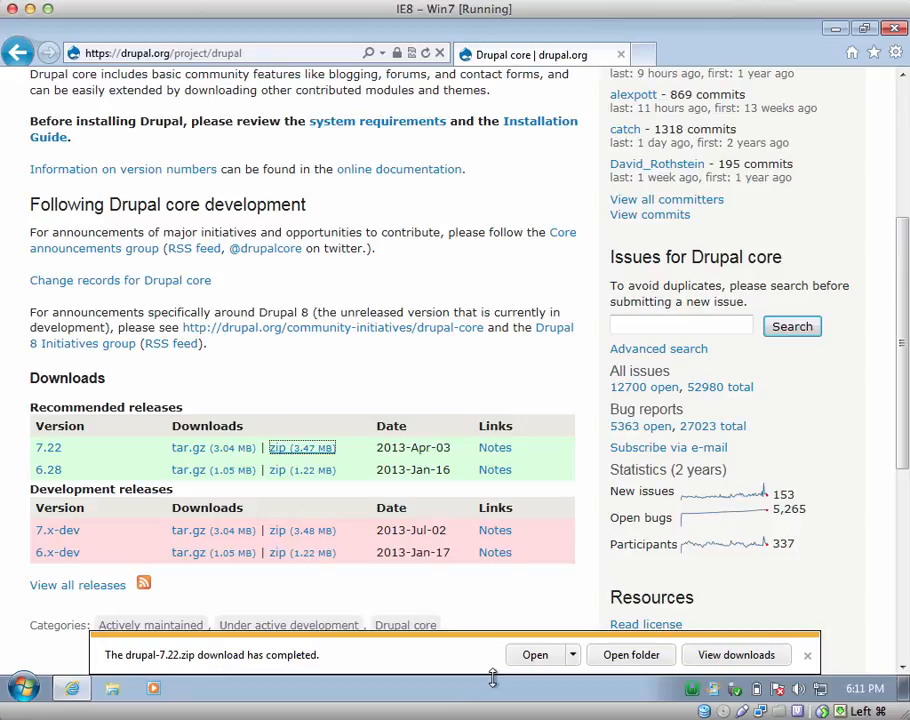
- Check the completed drupal-7.22.zip (3.46 MB) in View Downloads, then close the list
left_click(736, 656)
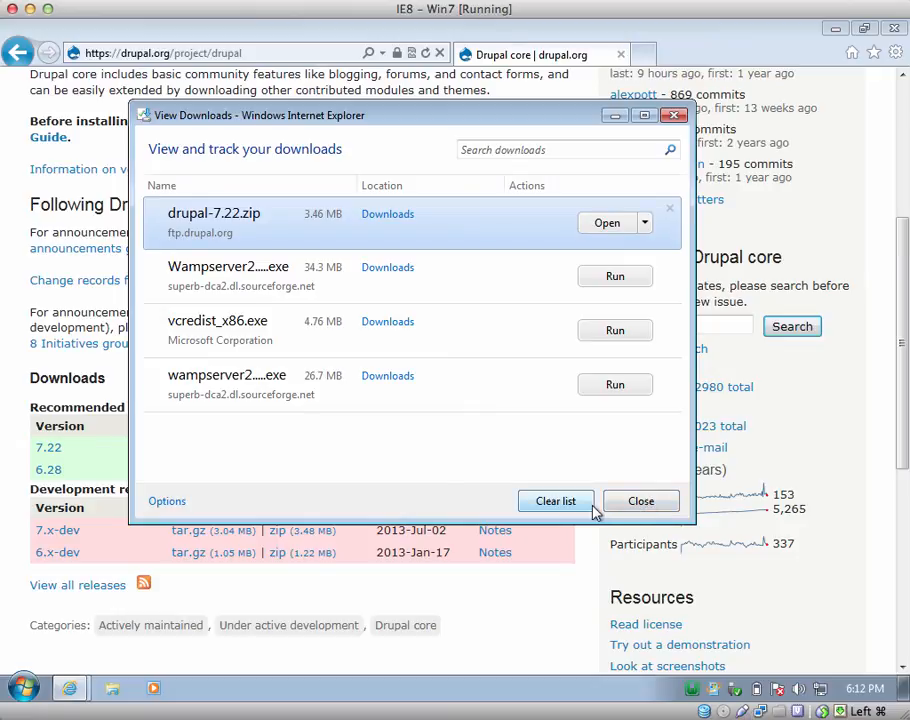
left_click(645, 224)
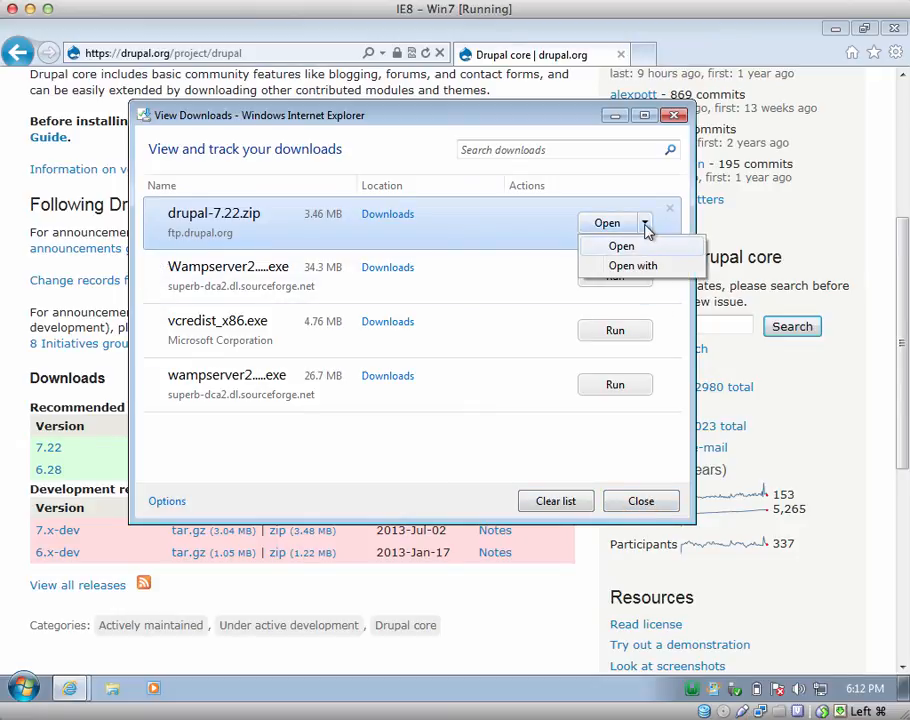
left_click(645, 224)
left_click(645, 224)
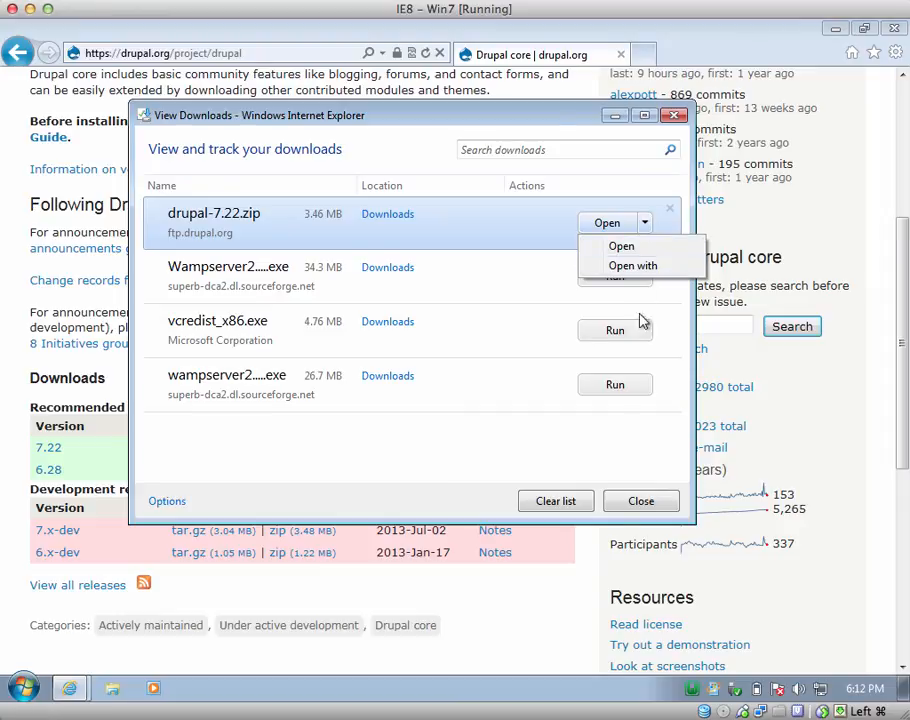
left_click(640, 502)
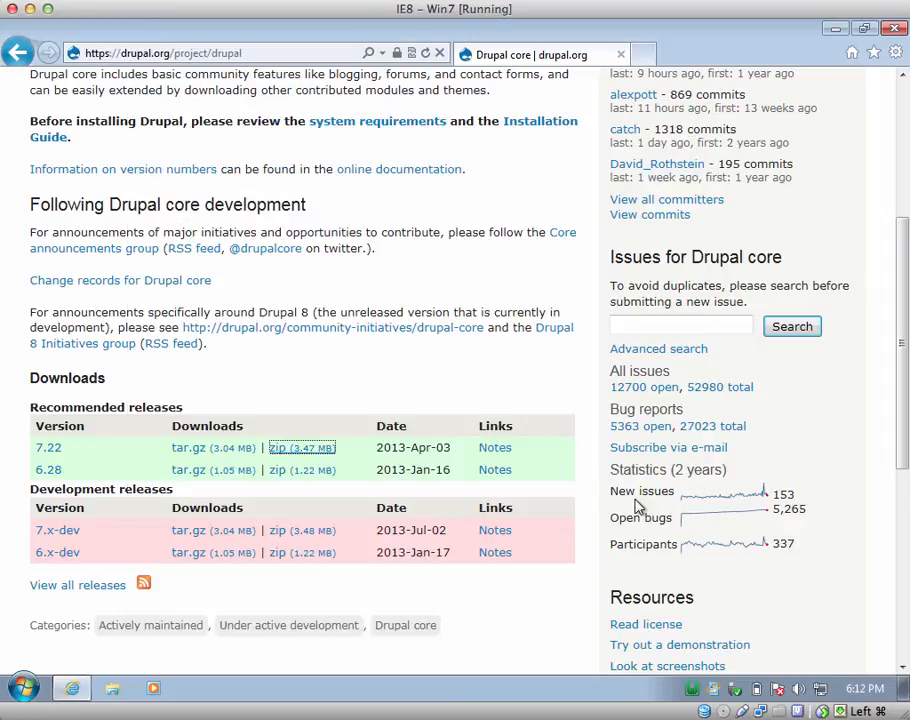
- In Windows Explorer's Downloads folder, start Extract All on the drupal-7.22 zip
left_click(114, 689)
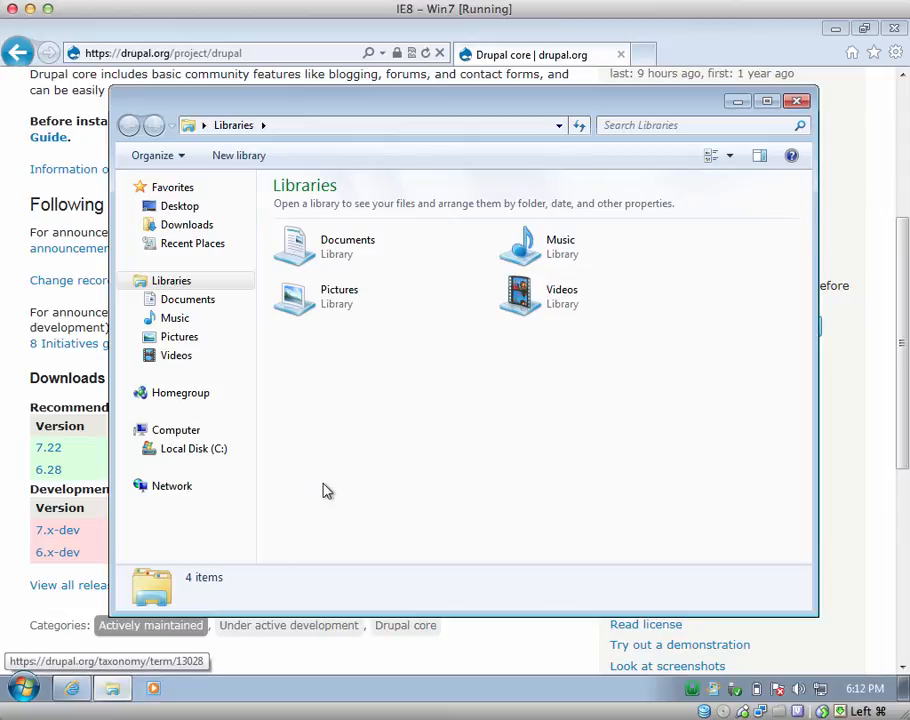
left_click(185, 228)
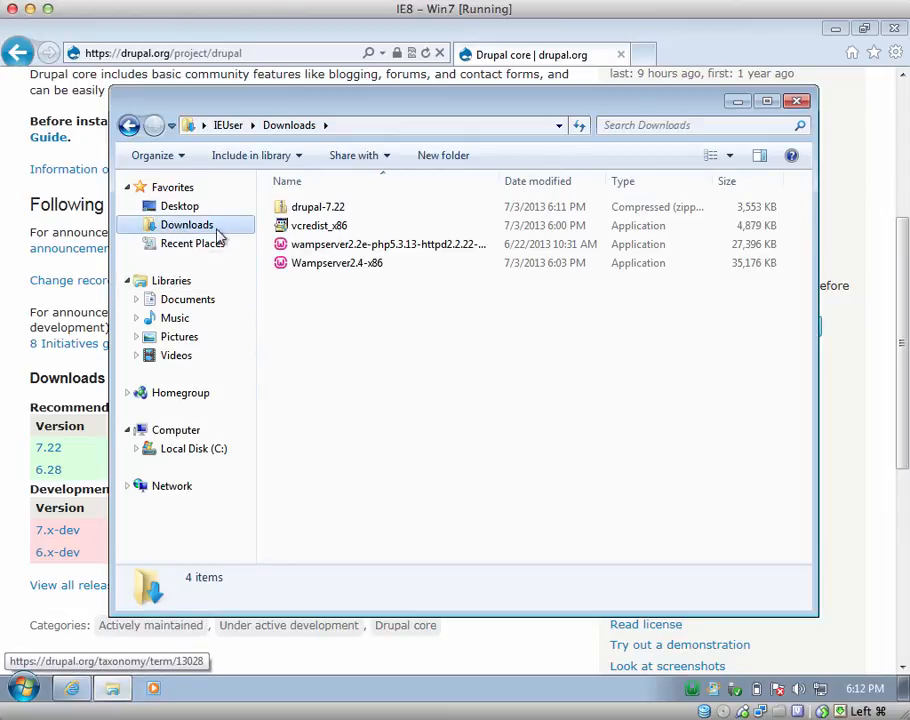
left_click(310, 214)
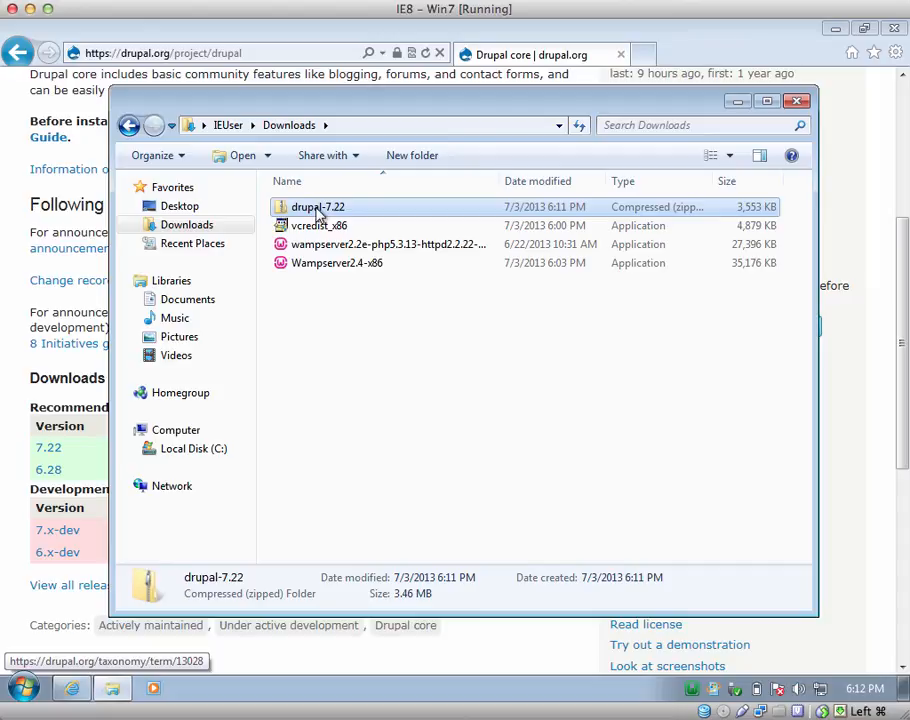
right_click(318, 213)
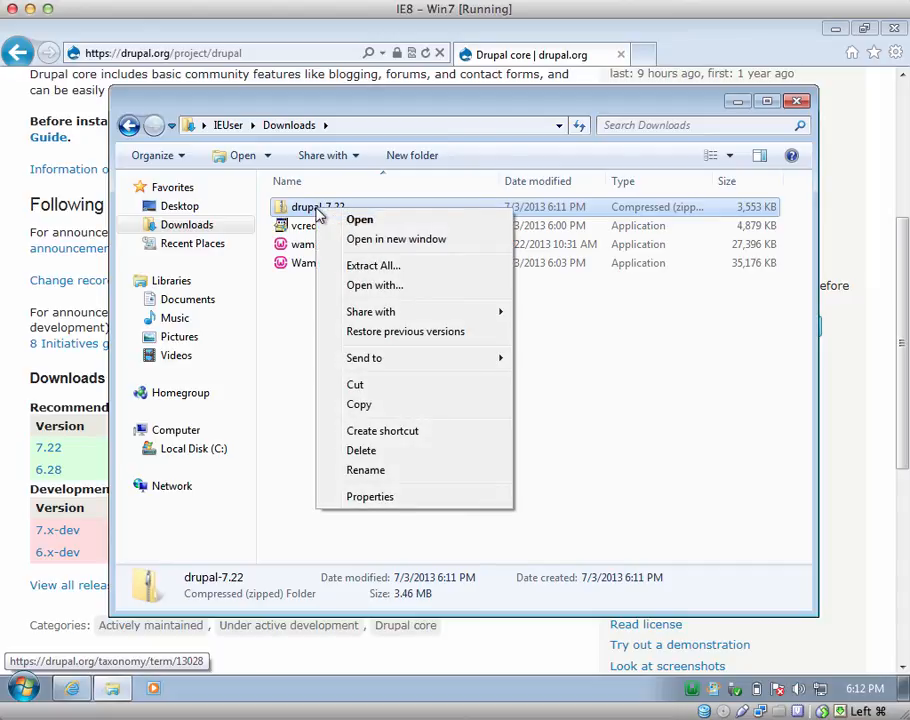
left_click(373, 266)
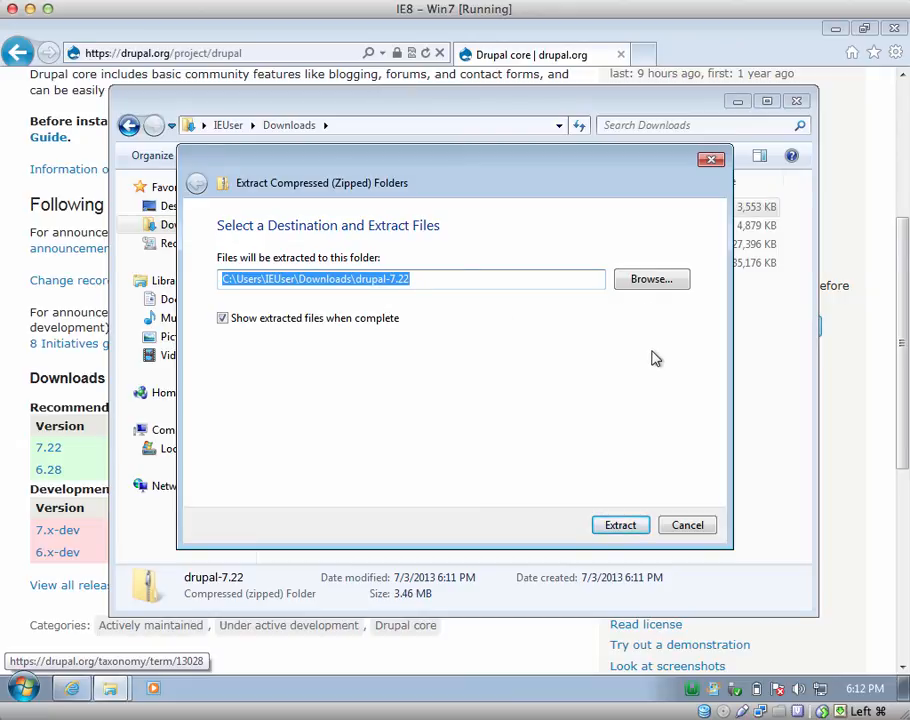
- Set the extraction destination to C:\wamp\www and extract the Drupal files
left_click(650, 283)
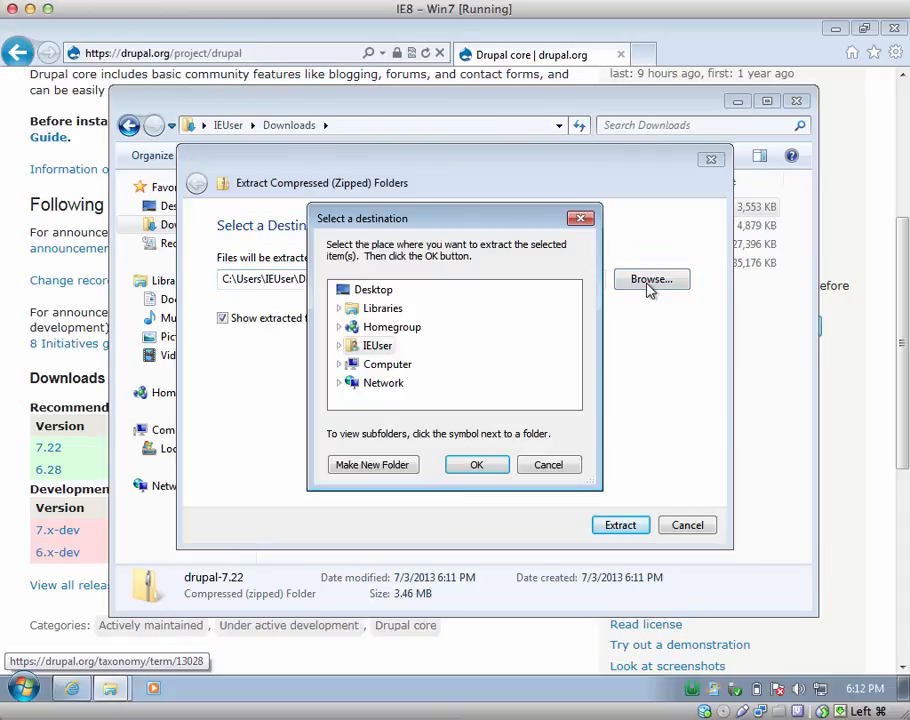
left_click(338, 366)
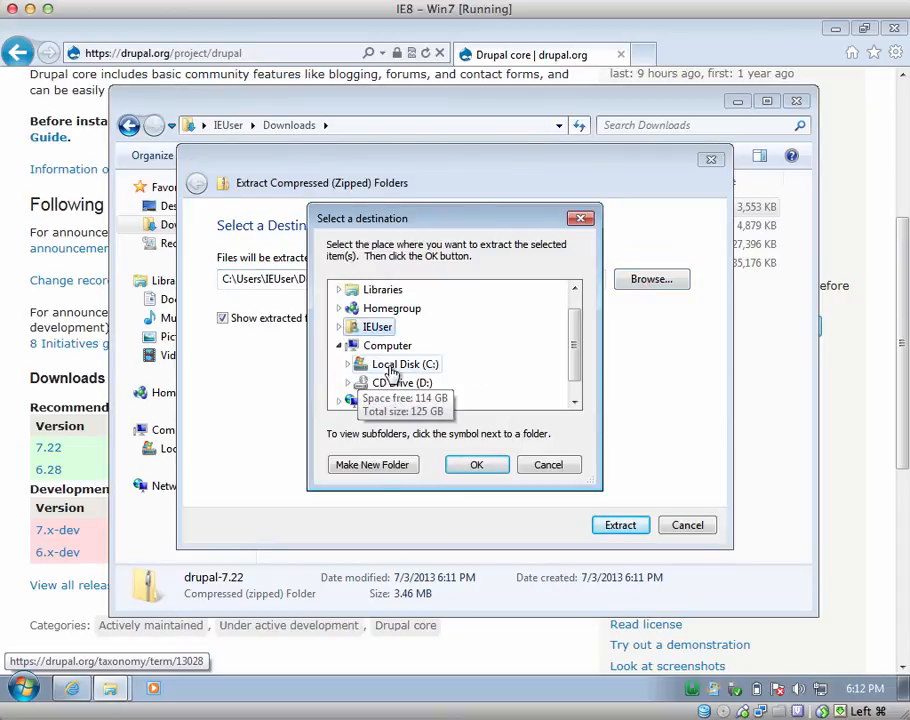
left_click(396, 366)
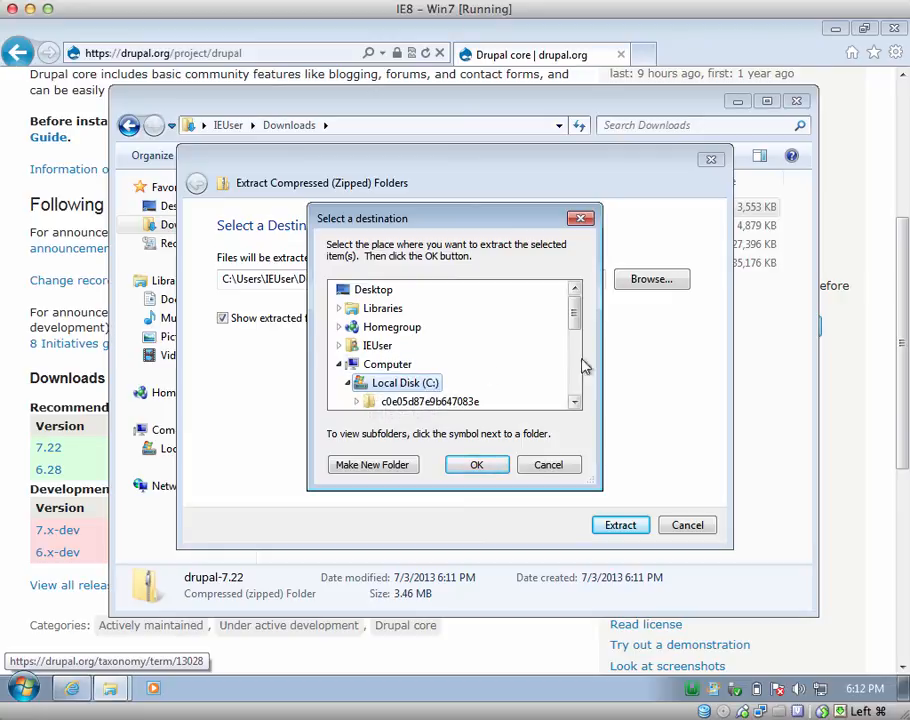
left_click_drag(580, 329, 576, 378)
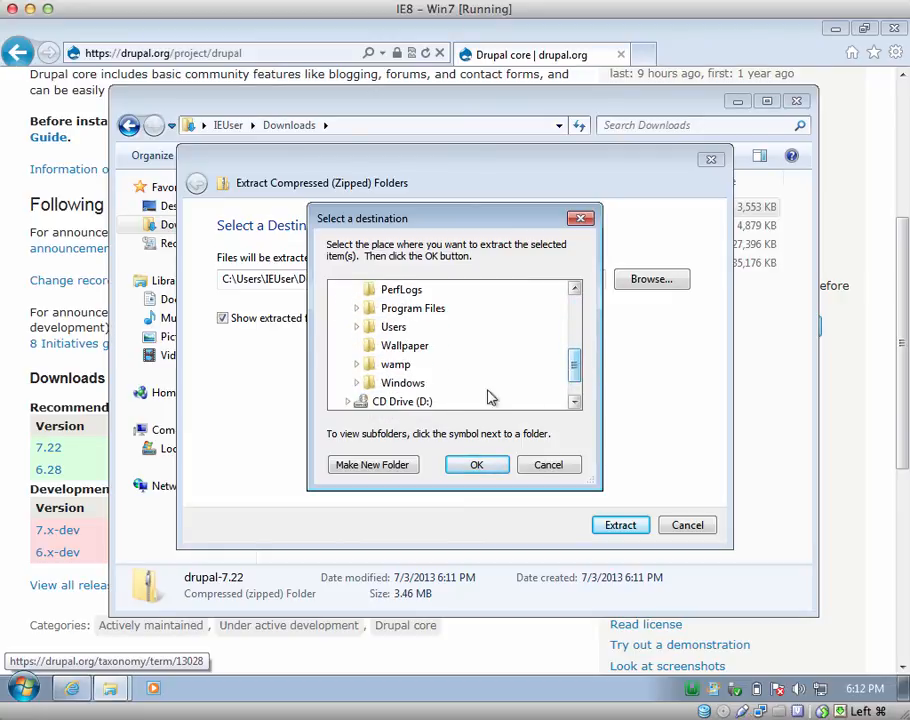
double_click(381, 365)
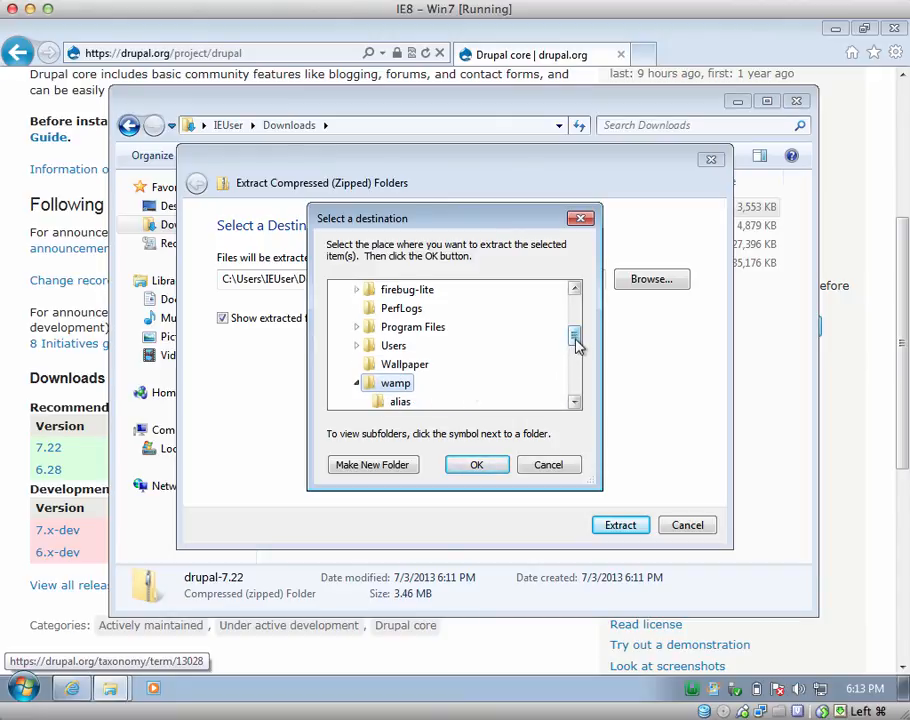
left_click_drag(576, 345, 577, 368)
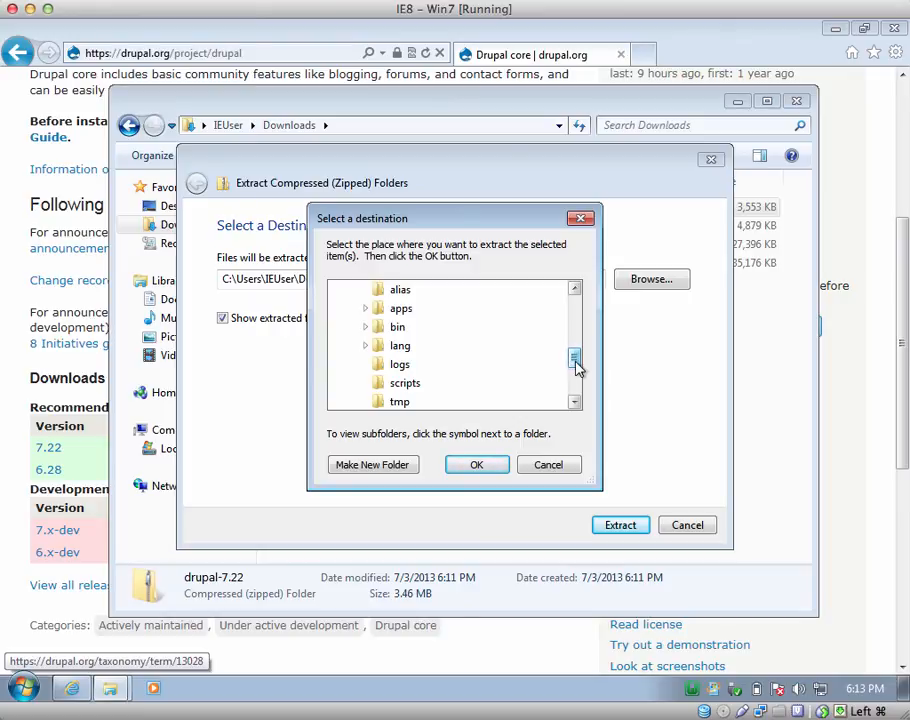
left_click_drag(577, 368, 577, 380)
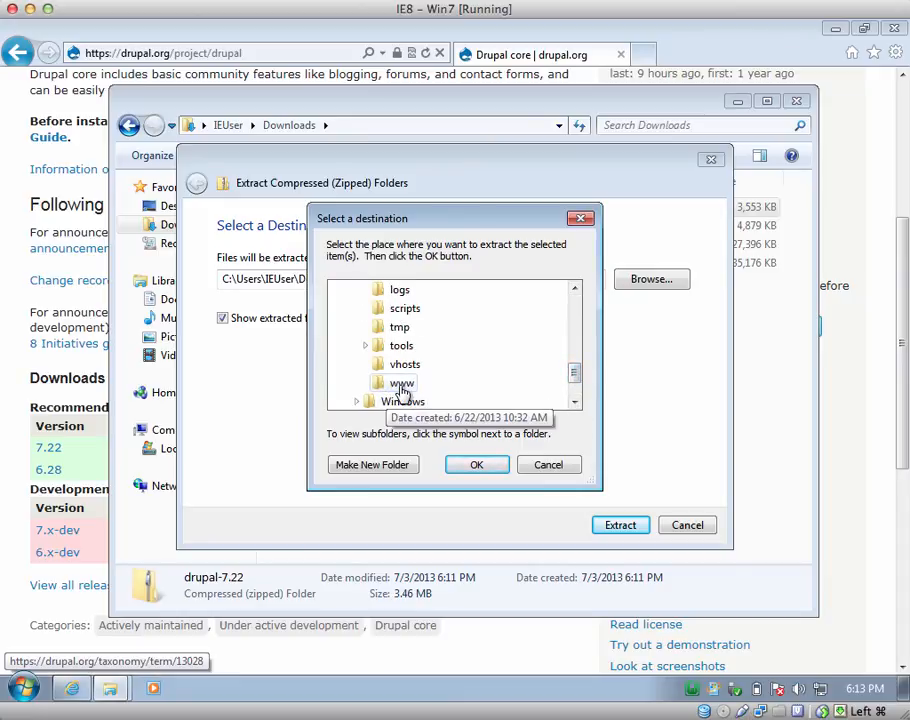
left_click(401, 386)
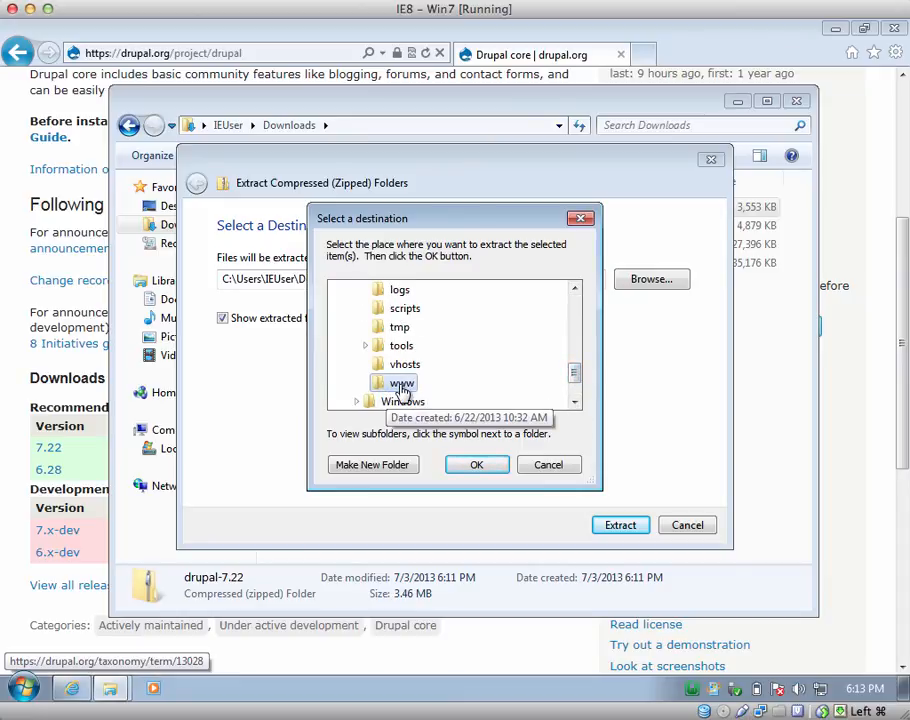
left_click(474, 466)
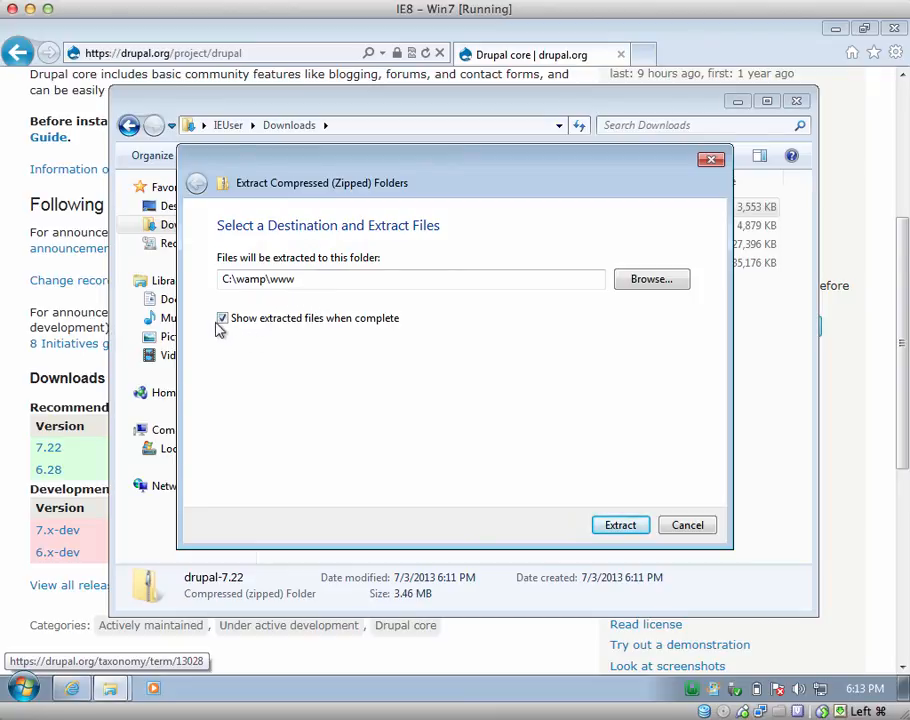
left_click(620, 525)
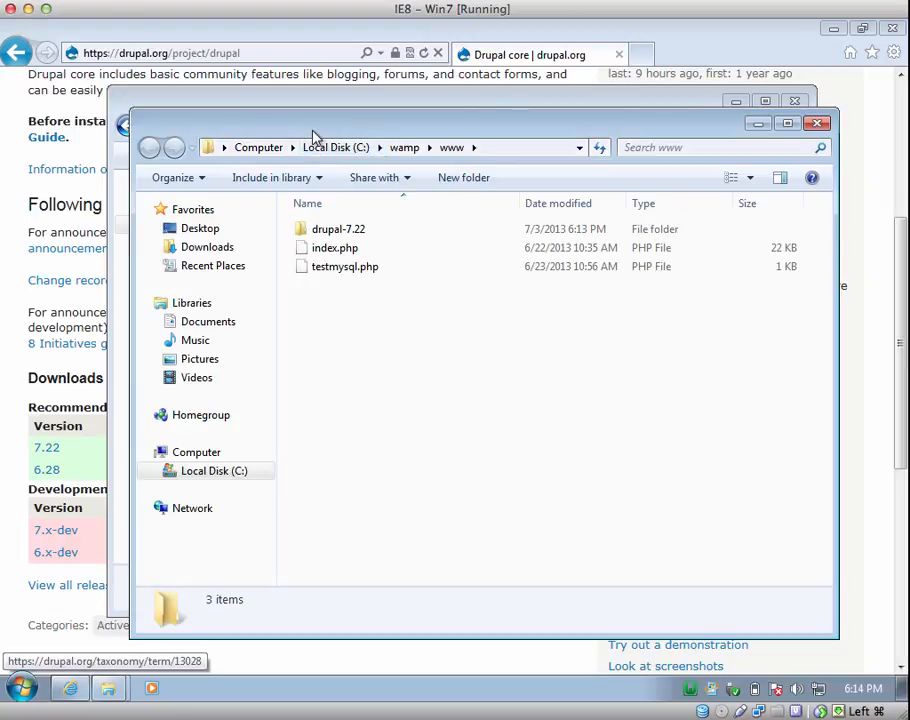
- Rearrange the www and Downloads Explorer windows so both are visible
left_click_drag(313, 135, 339, 134)
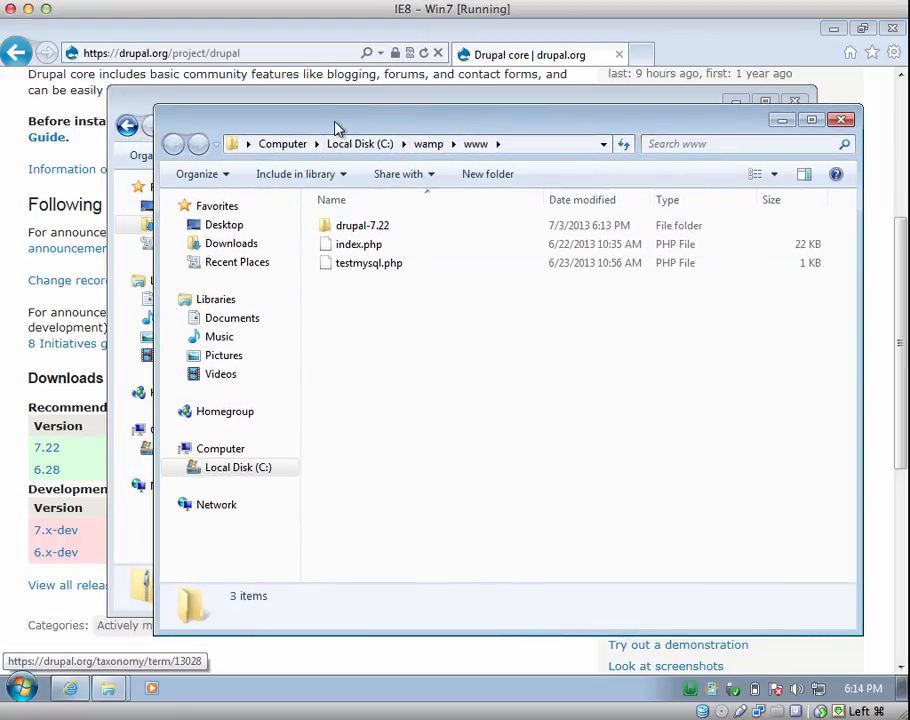
left_click_drag(337, 128, 336, 271)
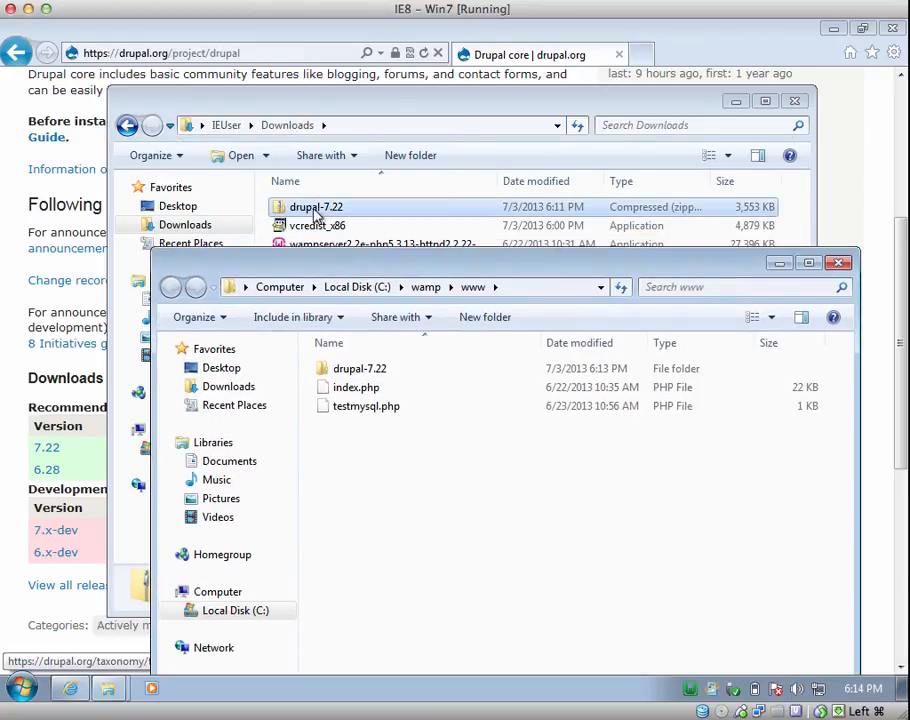
left_click(320, 105)
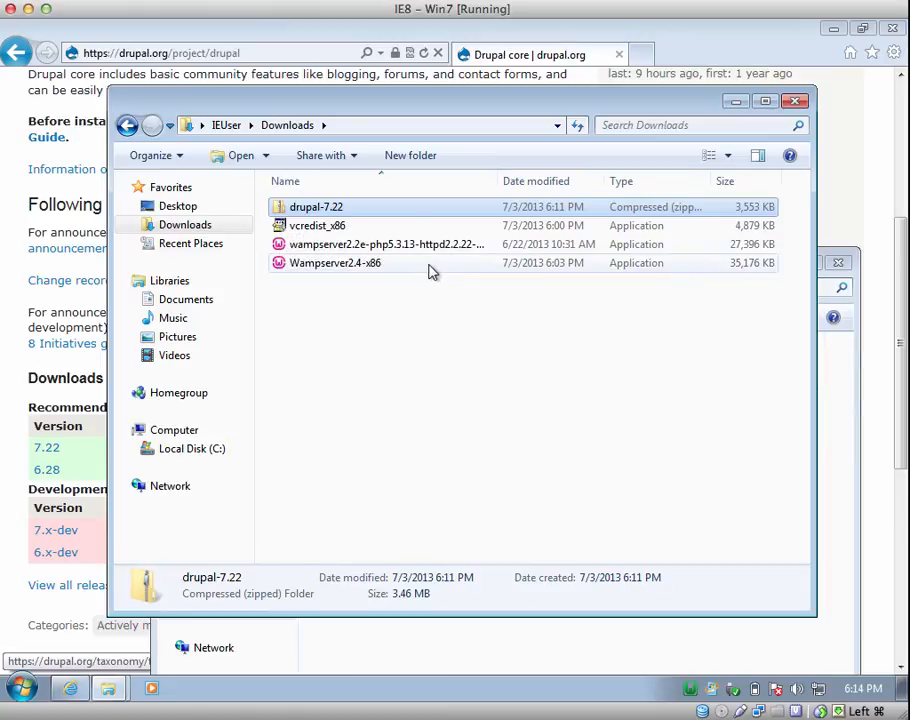
left_click(845, 511)
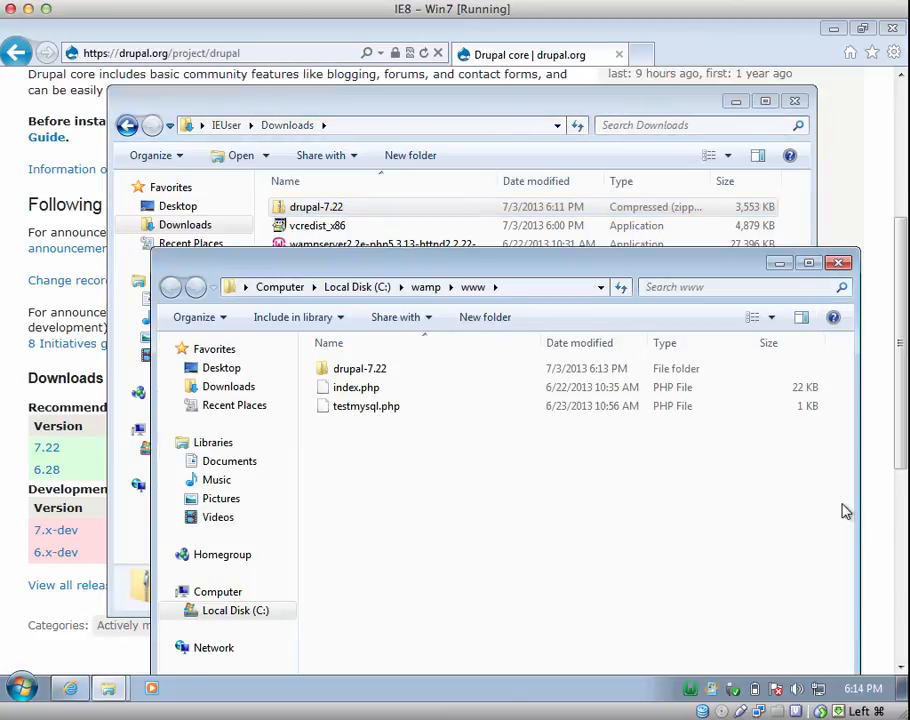
double_click(327, 370)
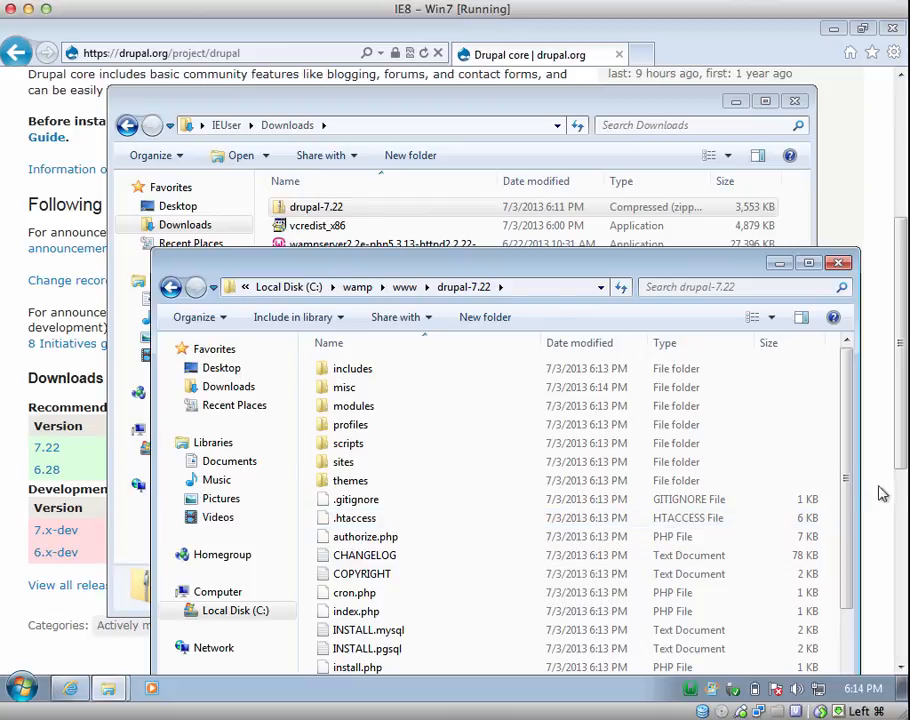
left_click_drag(849, 495, 862, 575)
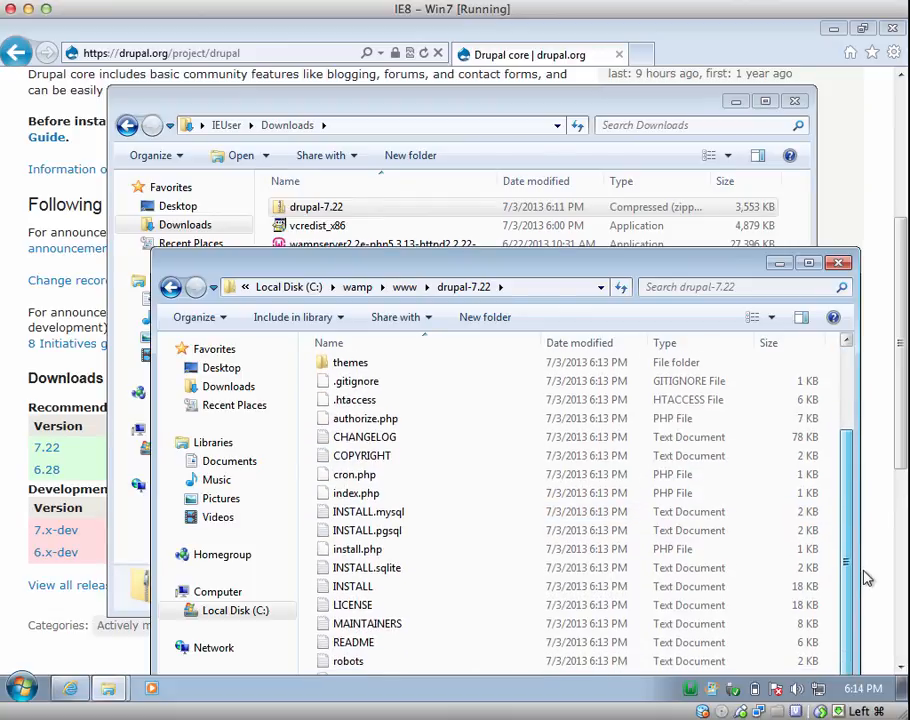
left_click_drag(612, 264, 599, 128)
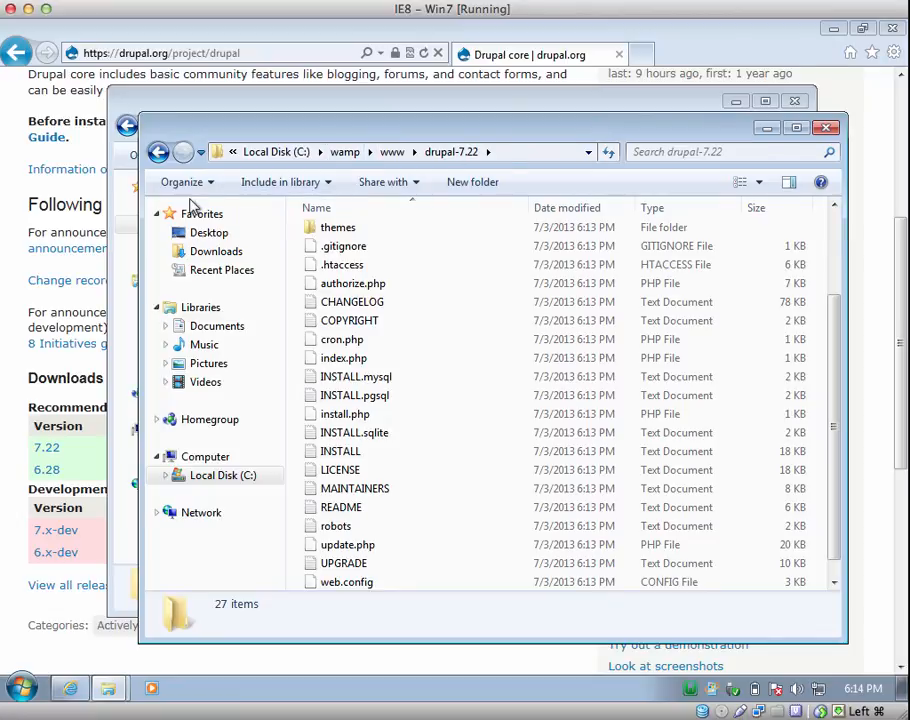
left_click(158, 151)
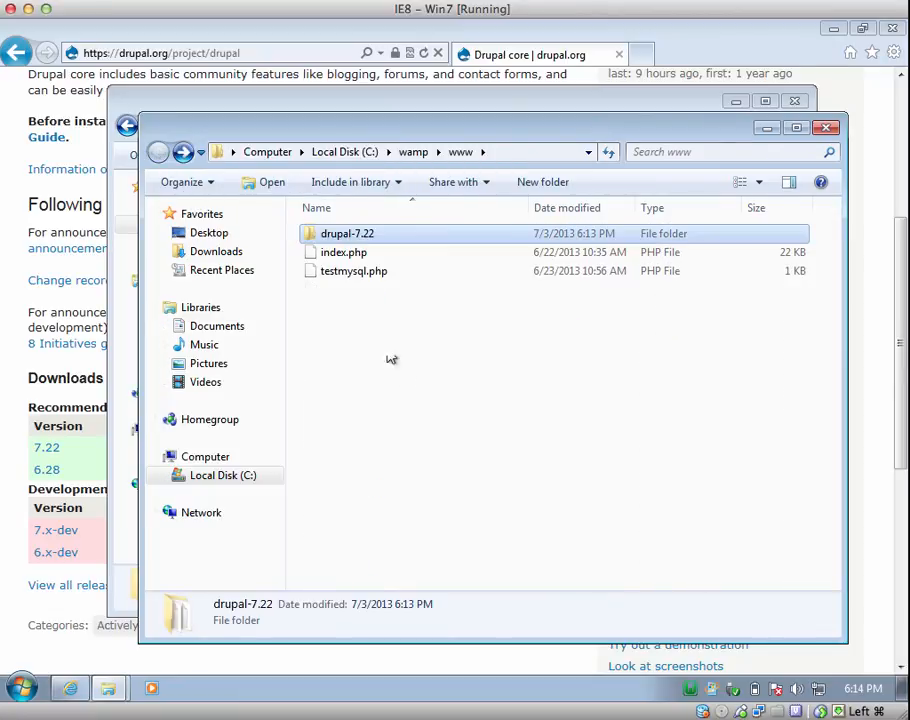
- Rename the drupal-7.22 folder in C:\wamp\www to drupal
right_click(353, 238)
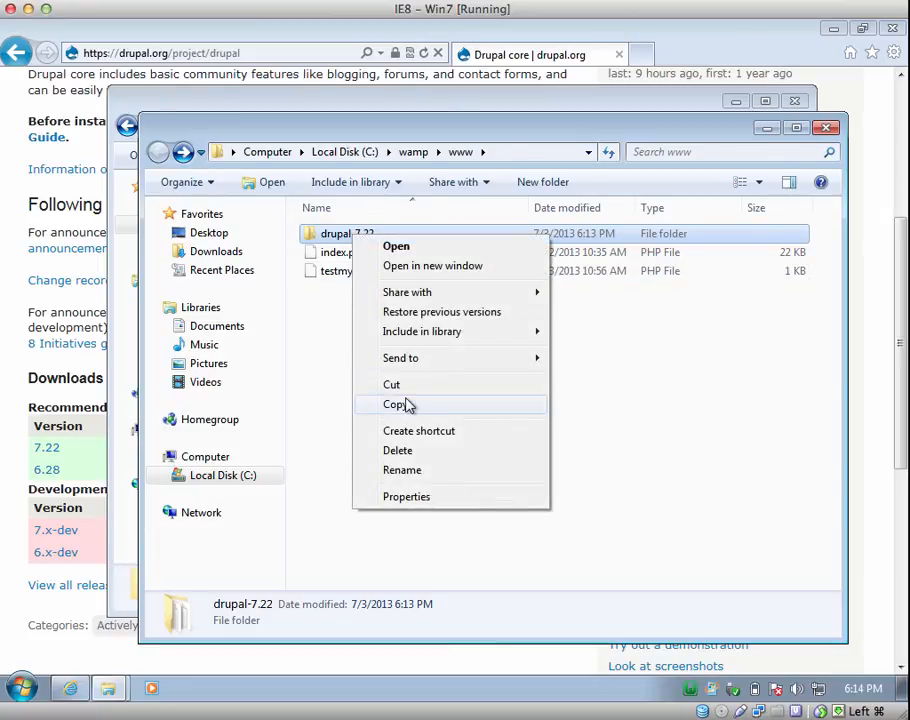
left_click(402, 470)
key("End")
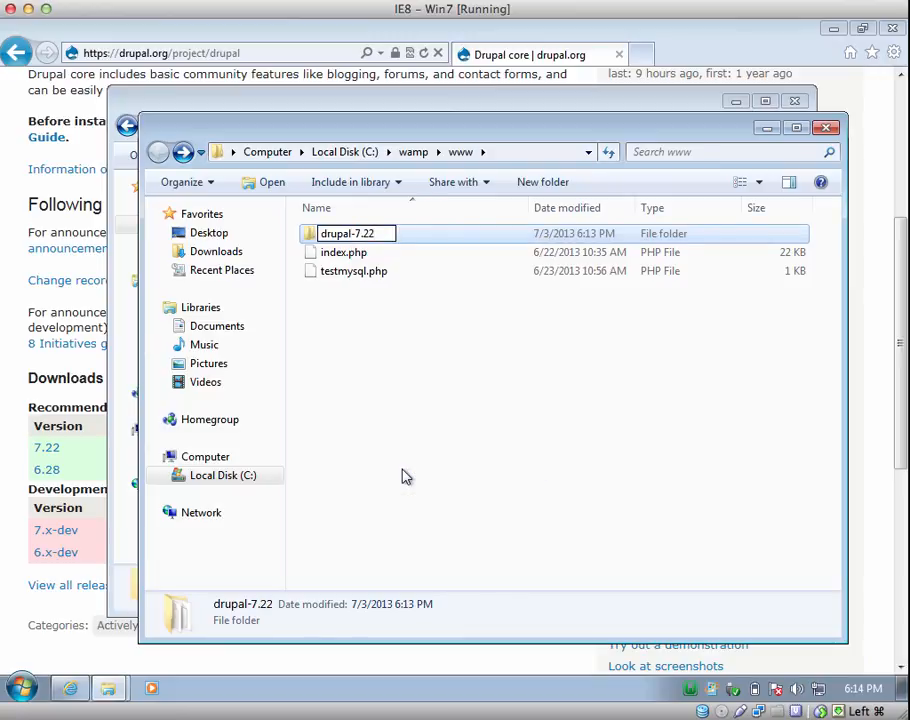
key("BackSpace")
key("BackSpace")
key("BackSpace")
key("BackSpace")
key("BackSpace")
left_click(402, 477)
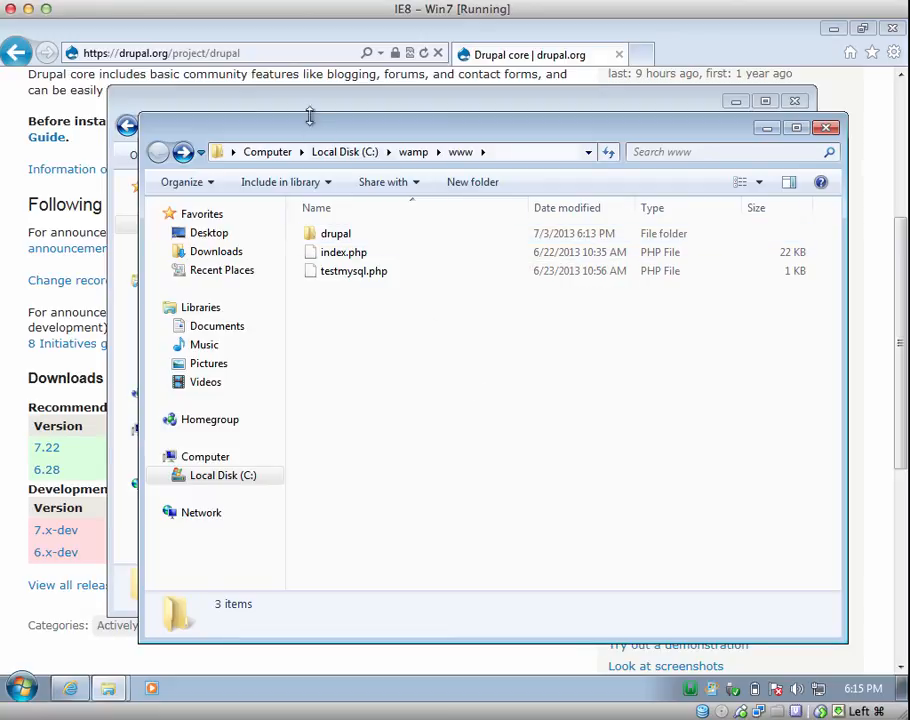
left_click(260, 54)
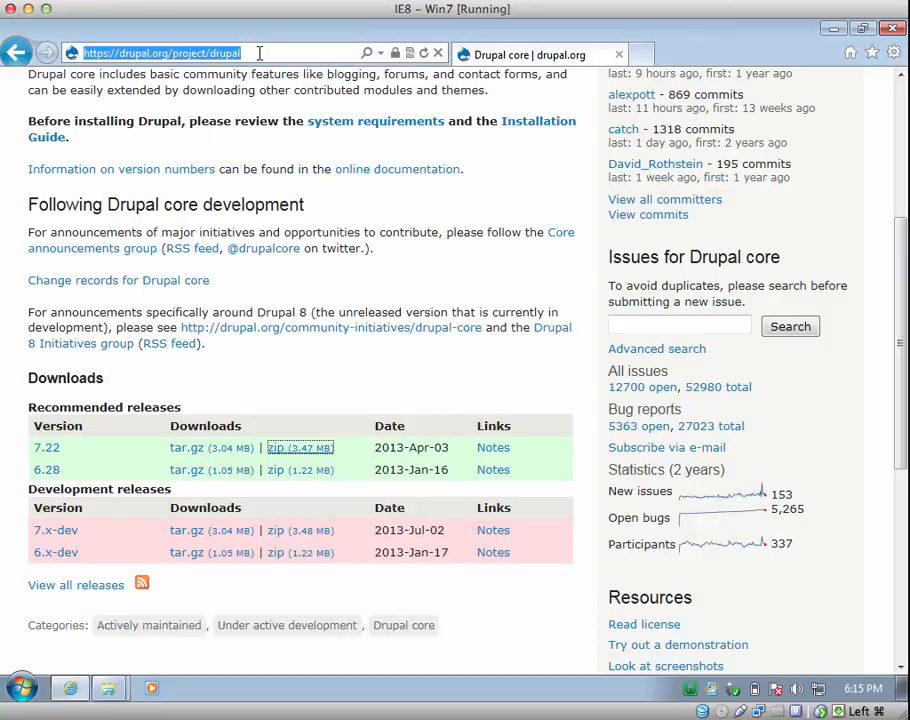
- Try localhost/drupal, then load the localhost WampServer homepage and scroll to Your Projects
type("localh")
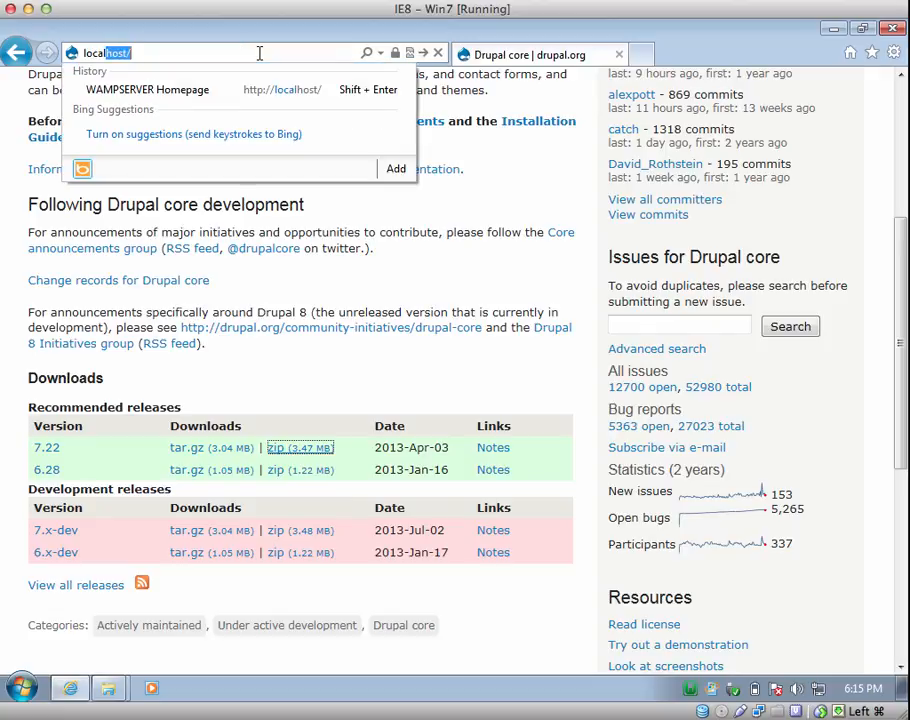
type("ost/drupal")
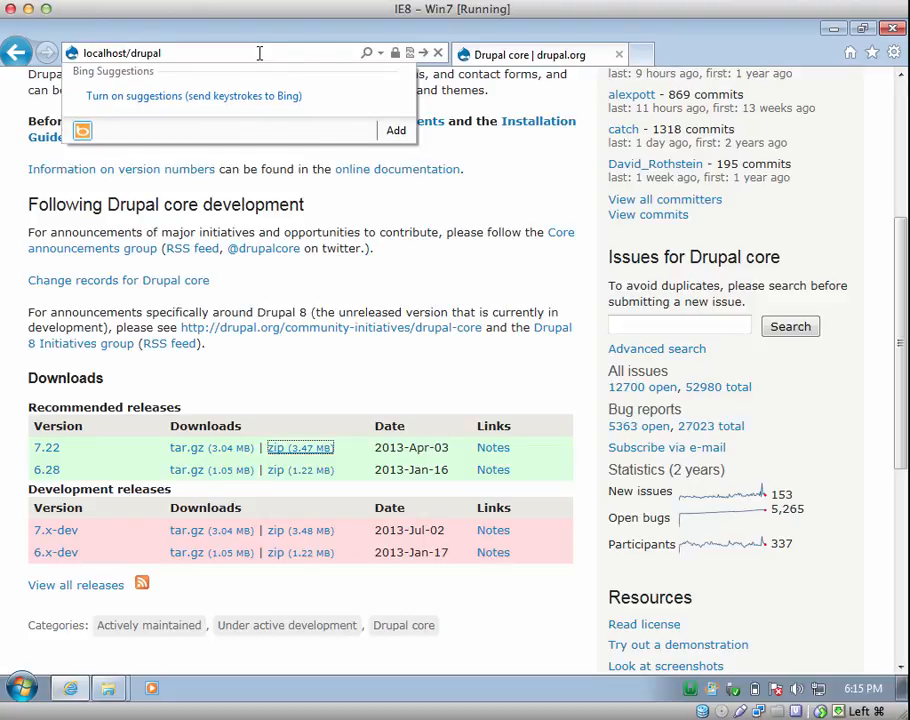
key("Return")
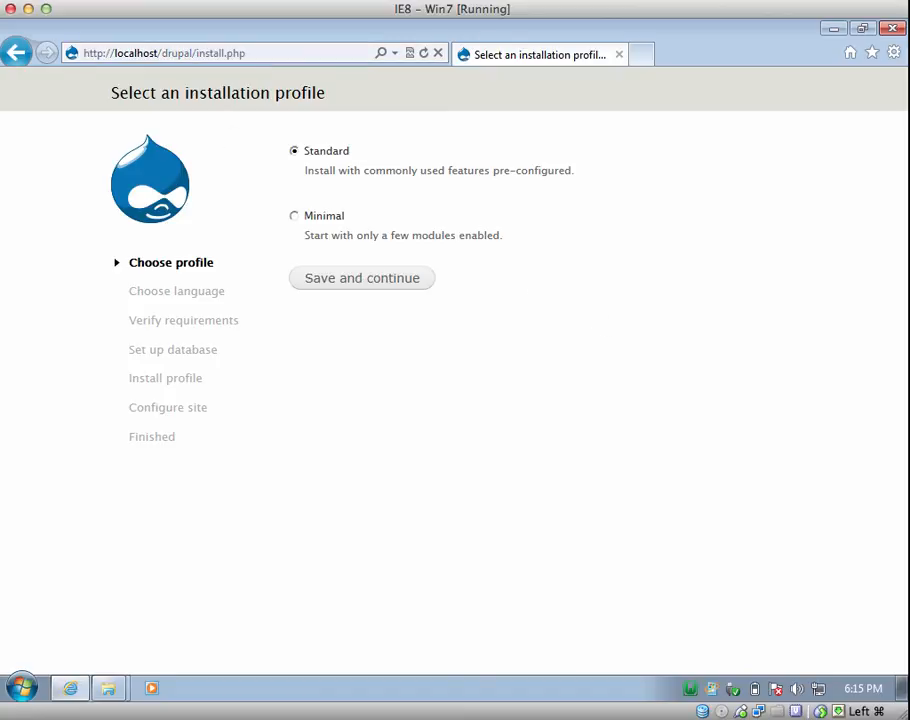
left_click(16, 52)
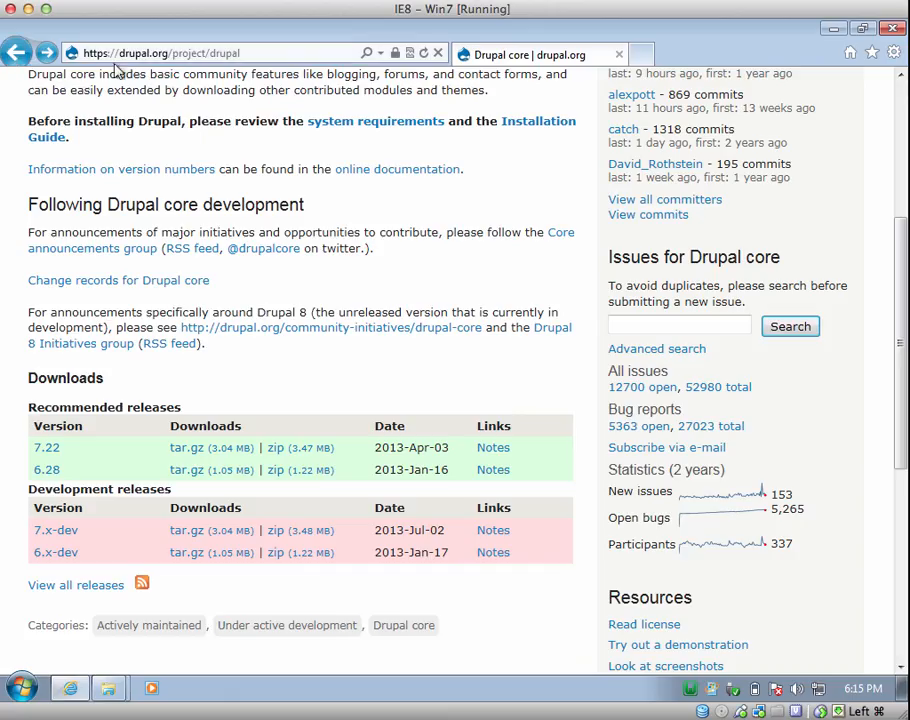
left_click(181, 50)
type("localhost/")
key("Return")
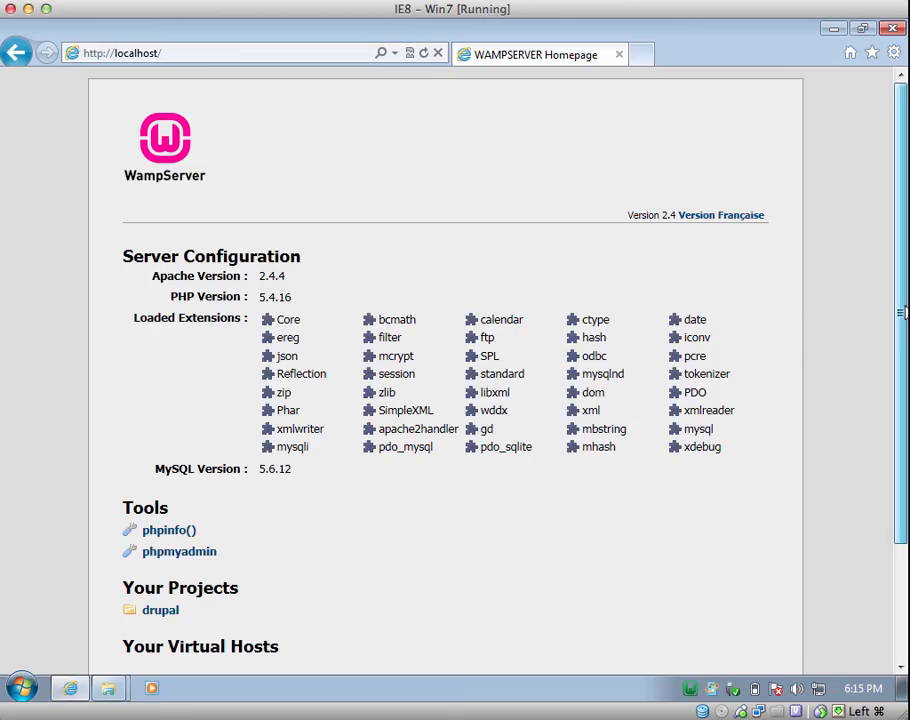
left_click_drag(904, 311, 898, 378)
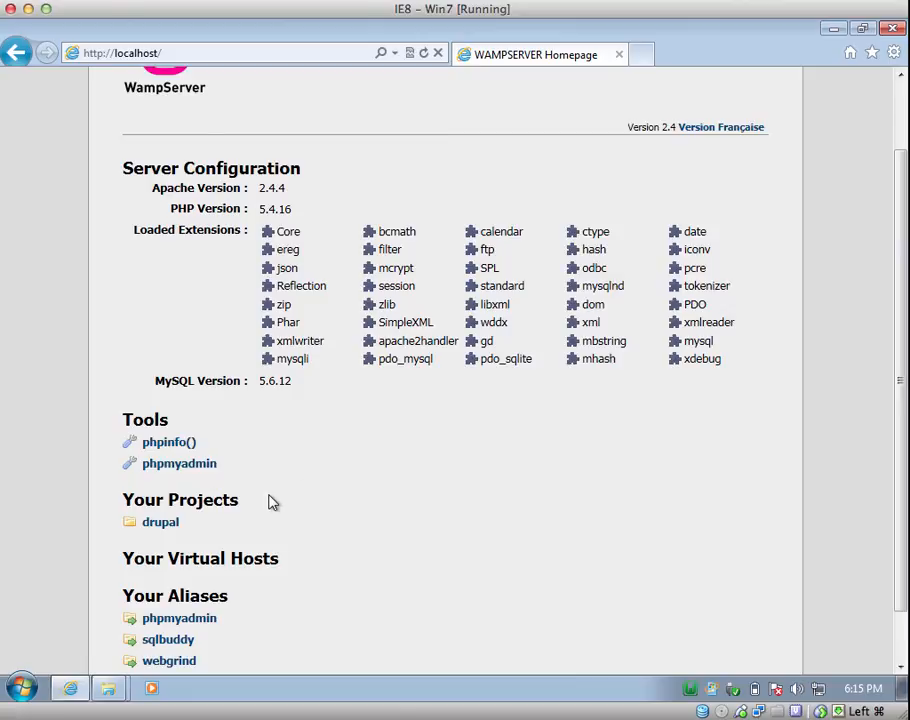
left_click_drag(124, 497, 228, 510)
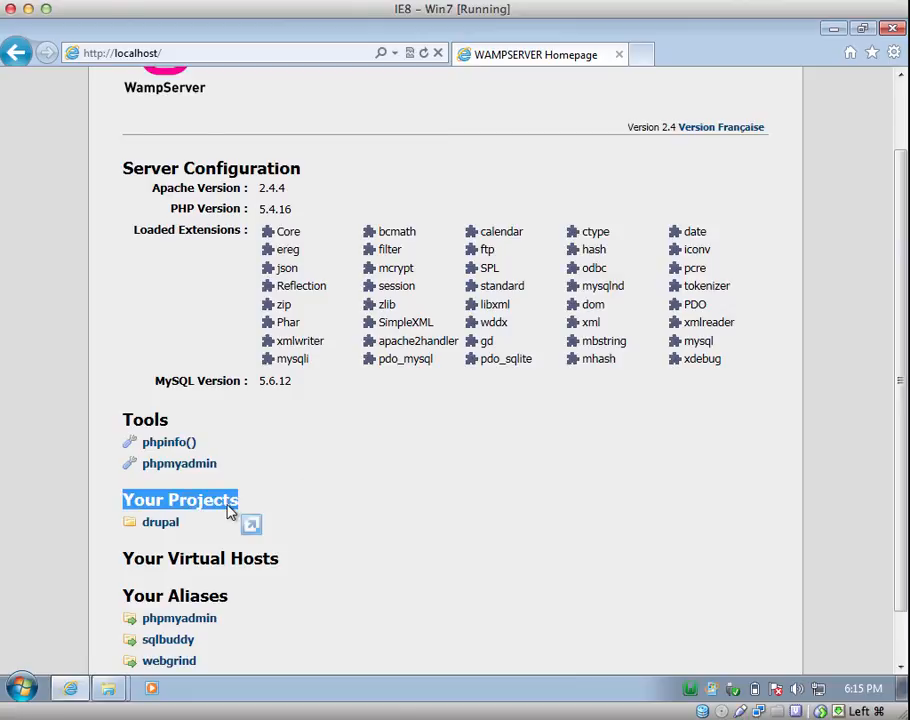
left_click(82, 535)
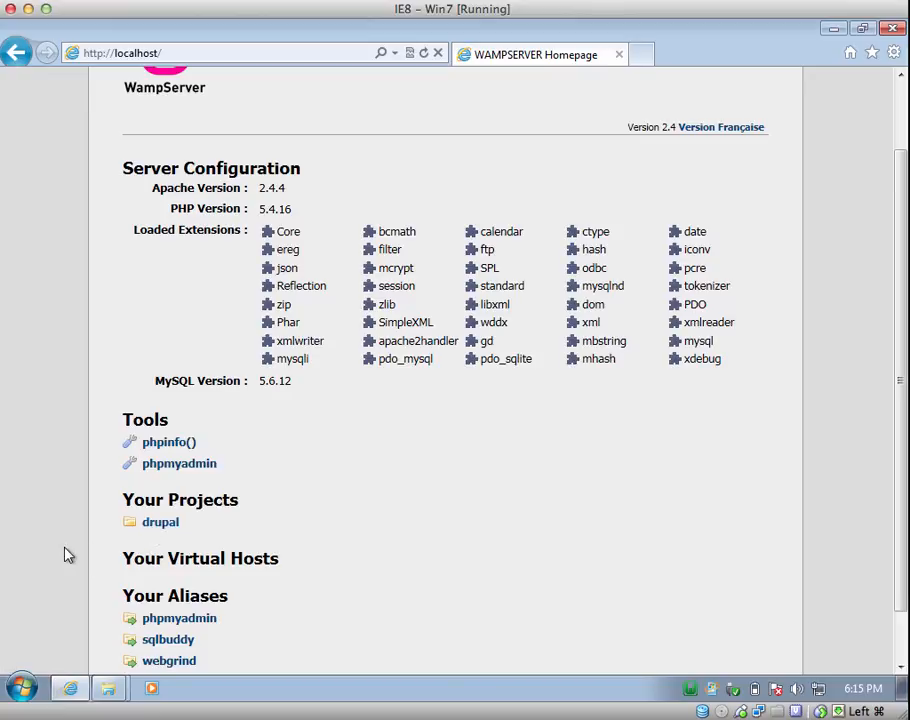
- Launch the Drupal installer from the drupal link under Your Projects
left_click(167, 528)
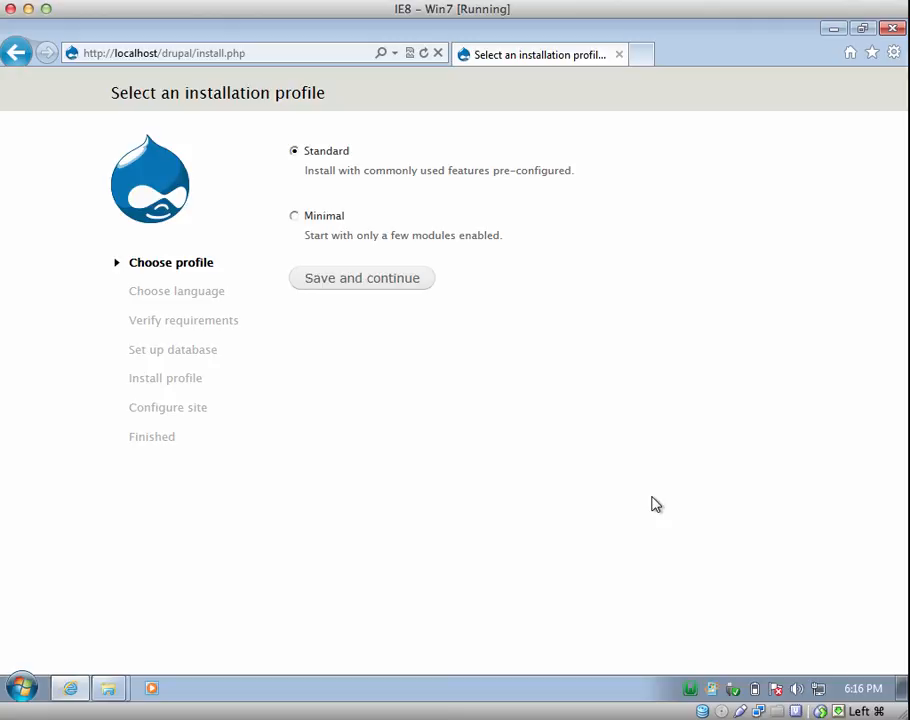
- Open phpMyAdmin from the WampServer tray menu and log in as root
left_click(691, 689)
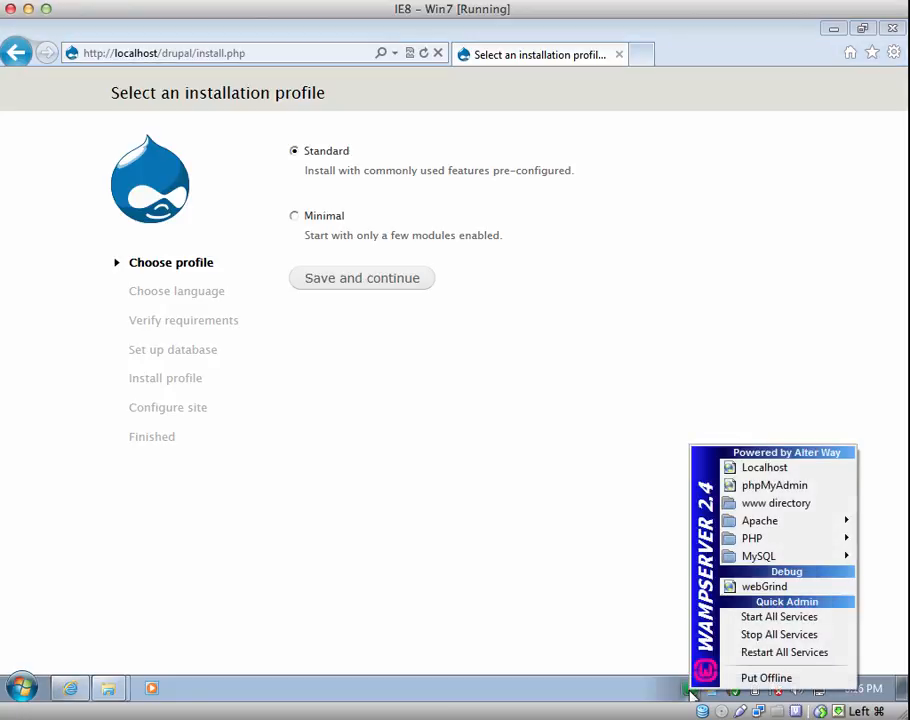
left_click(789, 486)
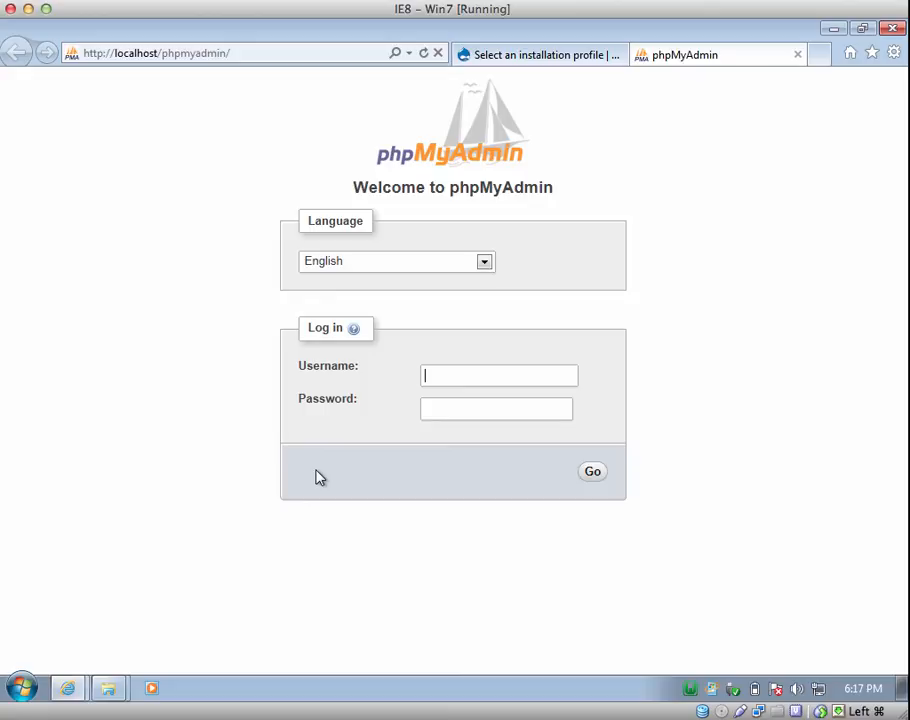
type("root")
key("Tab")
left_click(593, 474)
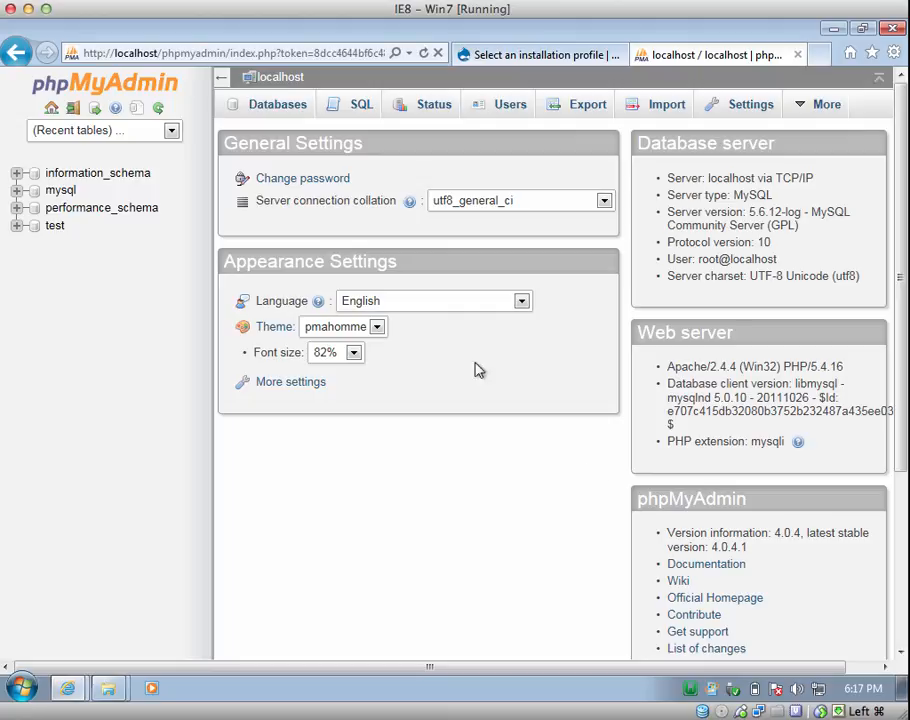
- Create a database named drupal, then close the phpMyAdmin tab
left_click(276, 110)
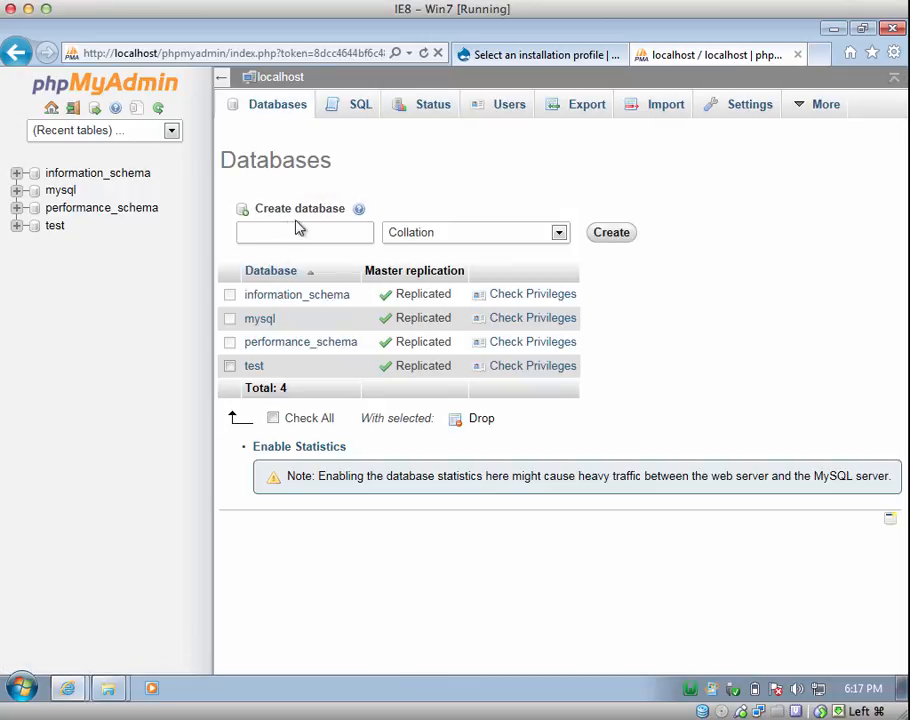
left_click(298, 232)
type("drupal")
left_click(613, 236)
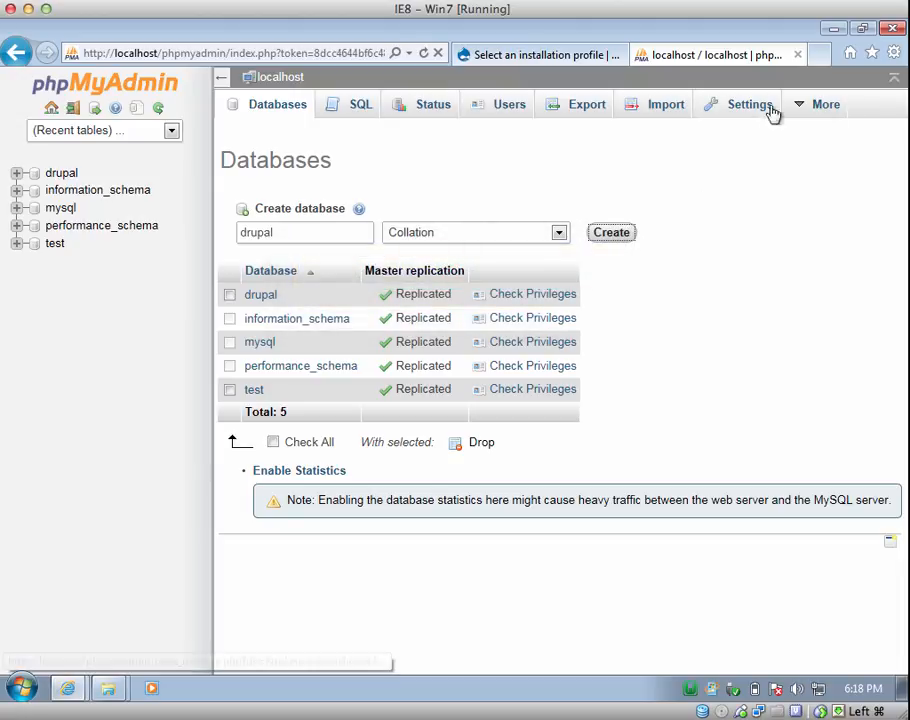
left_click(798, 56)
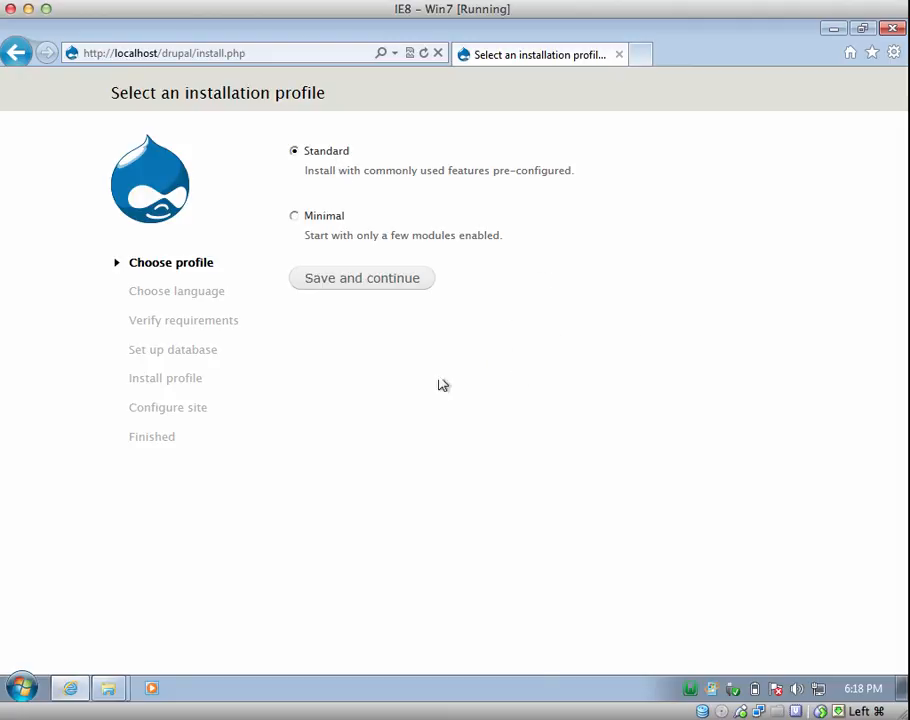
left_click(349, 288)
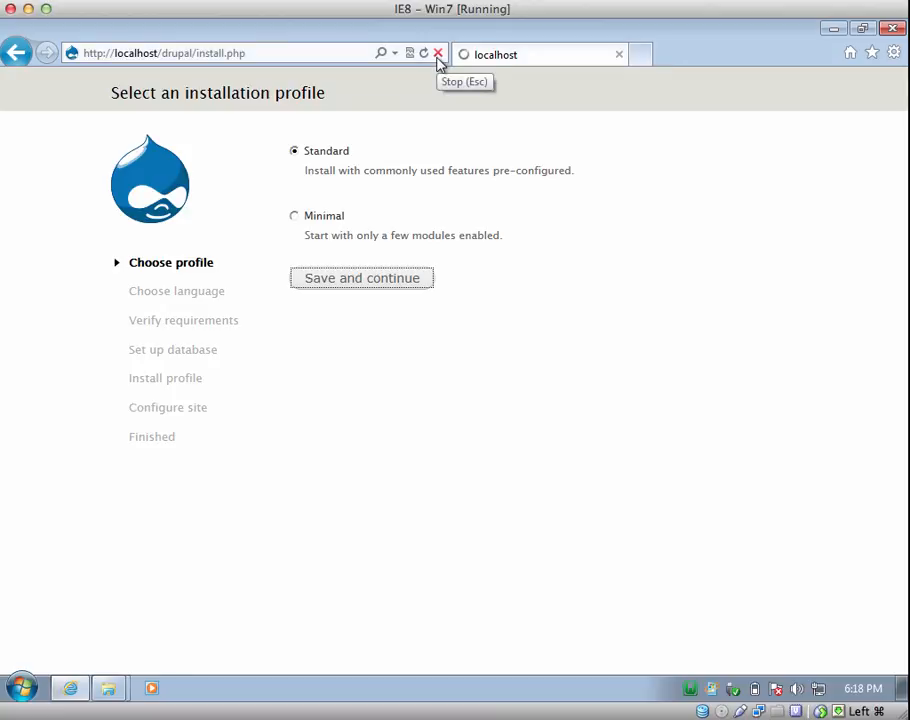
left_click(438, 55)
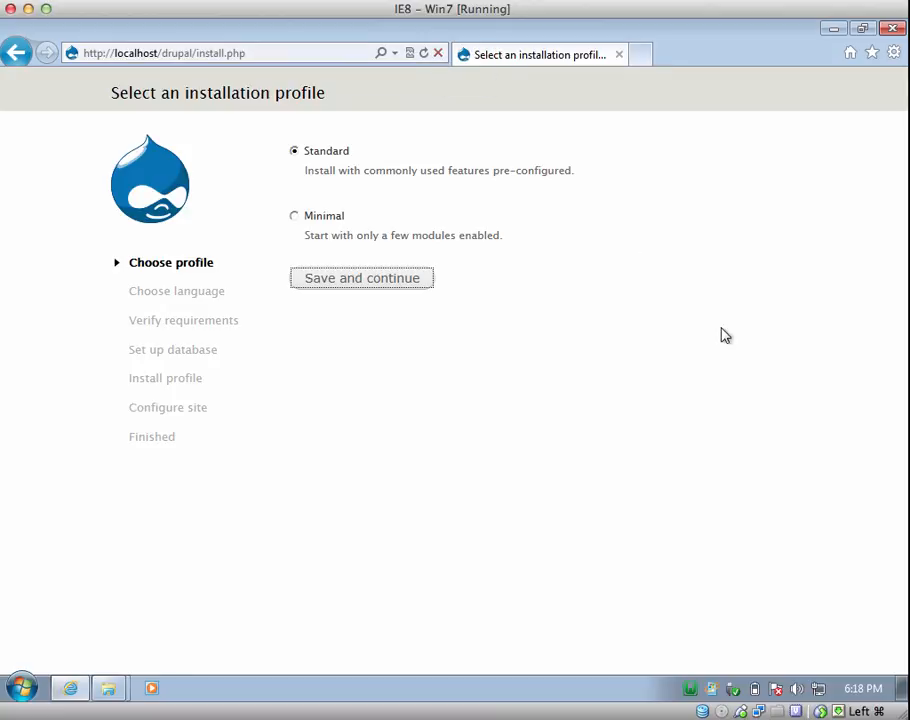
- Turn off automatic LAN settings detection, then continue the installer with the Standard profile
left_click(896, 55)
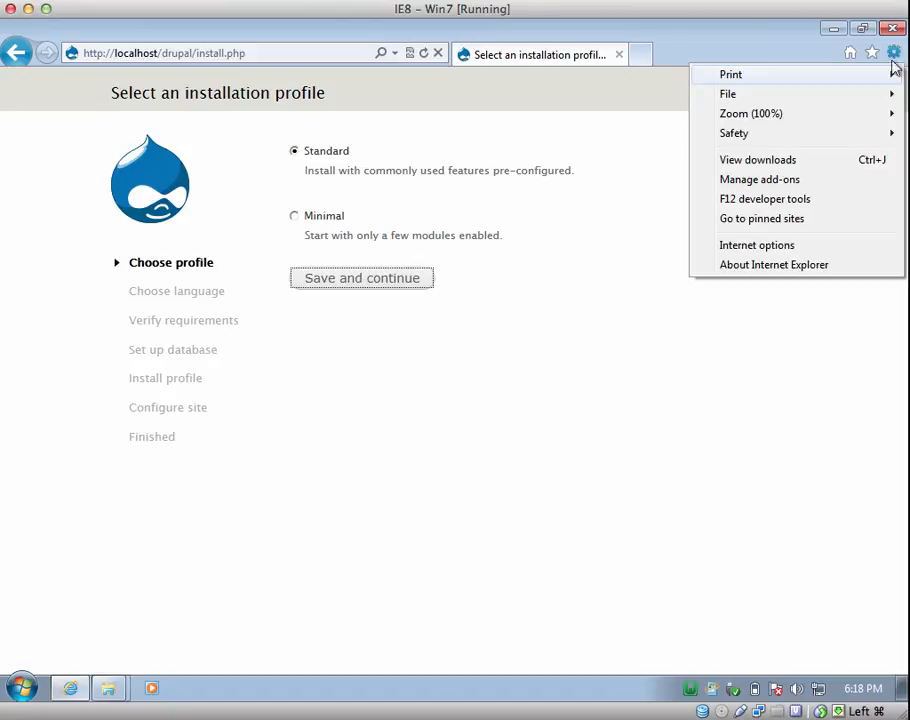
left_click(782, 246)
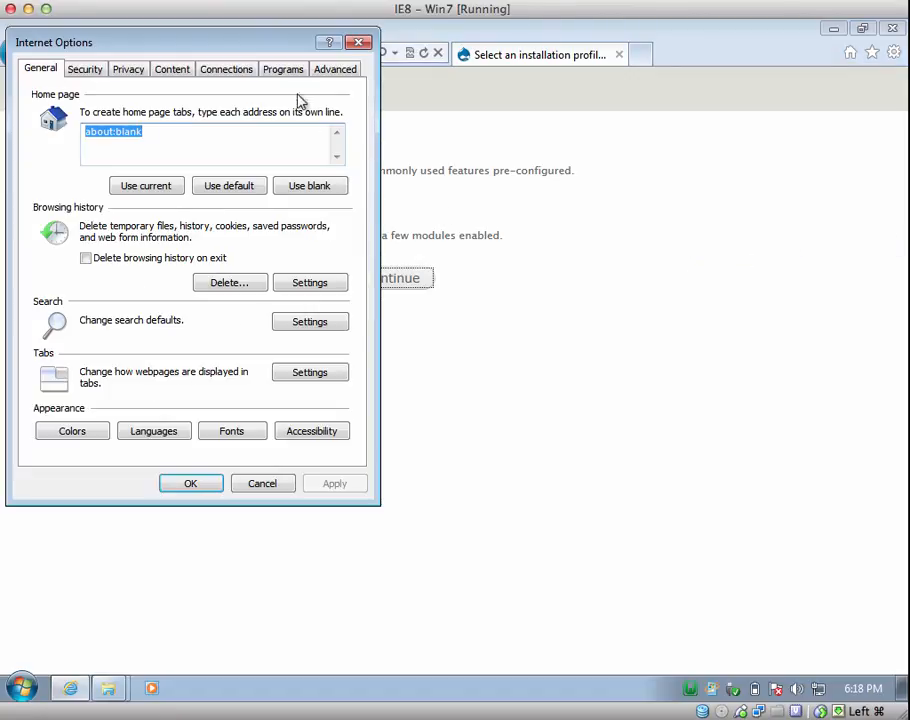
left_click(228, 72)
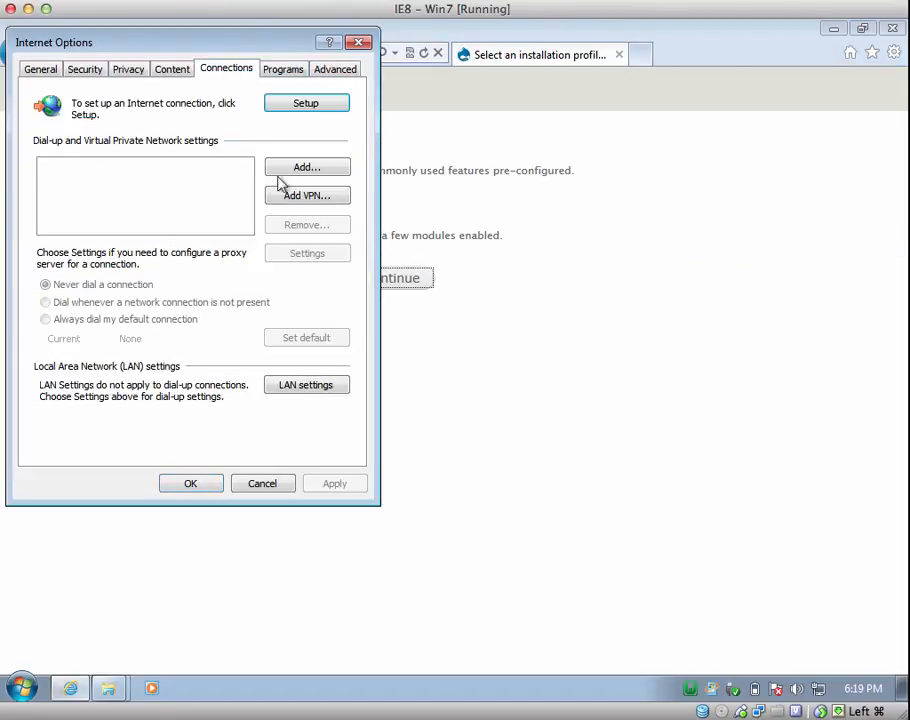
left_click(311, 388)
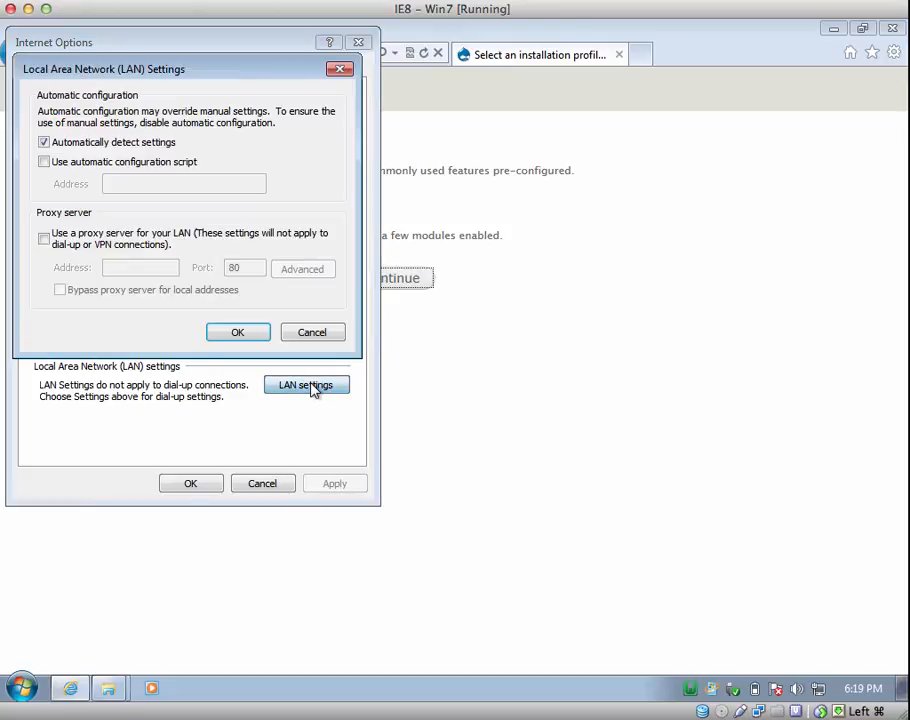
left_click(148, 144)
left_click(246, 338)
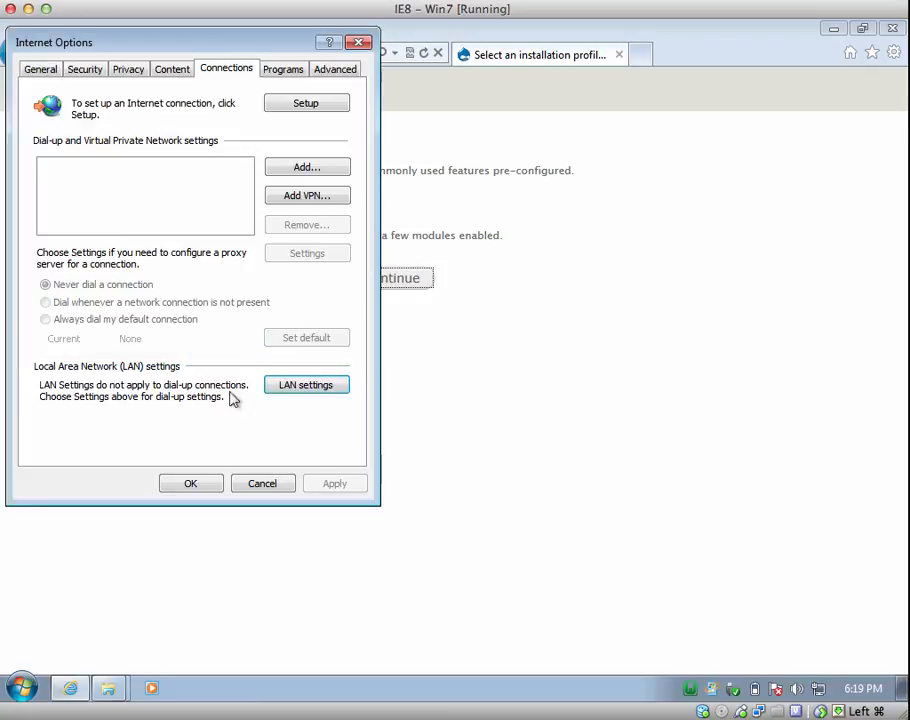
left_click(196, 486)
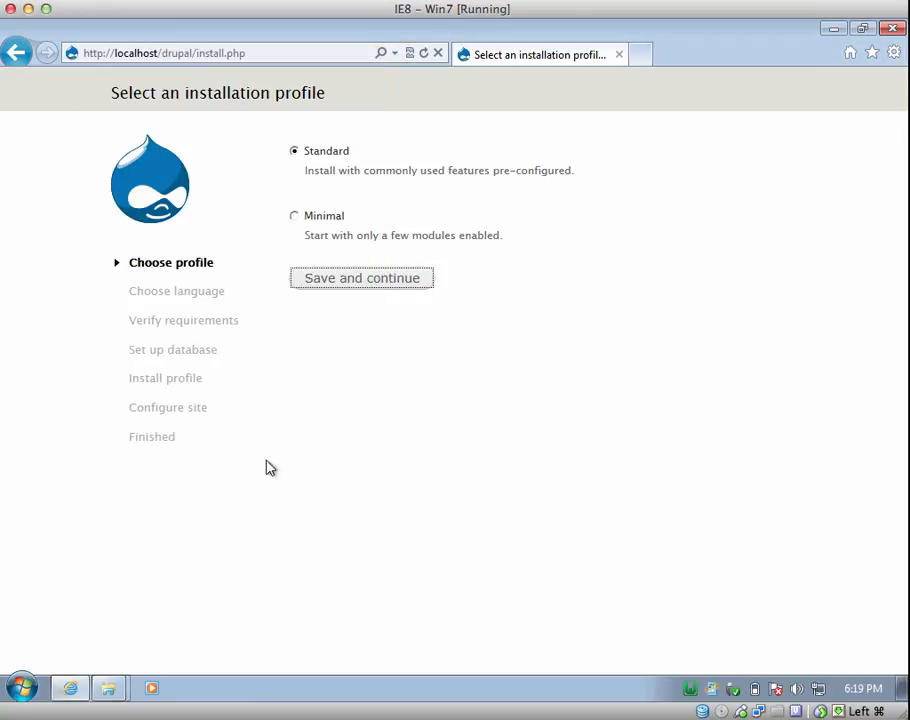
left_click(355, 282)
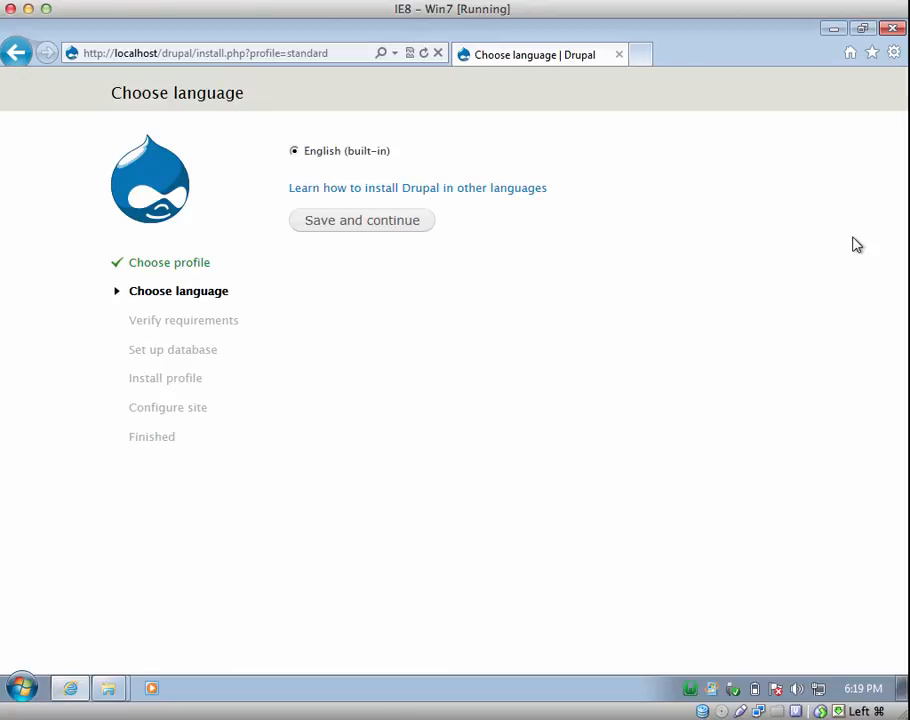
- Recheck that LAN automatic detection is off in Internet Options and close the dialogs
left_click(895, 55)
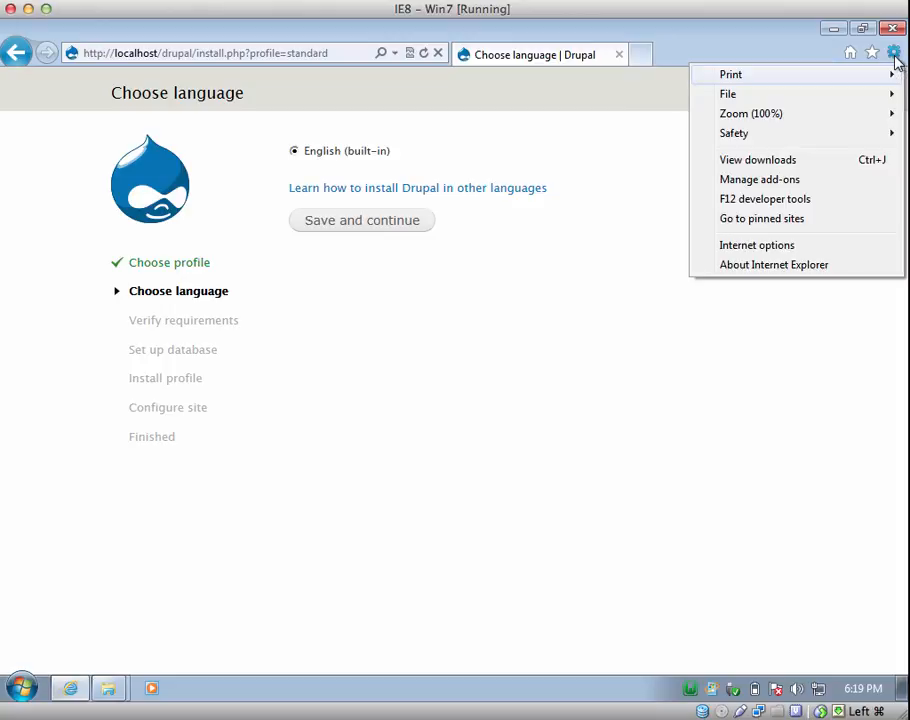
left_click(762, 250)
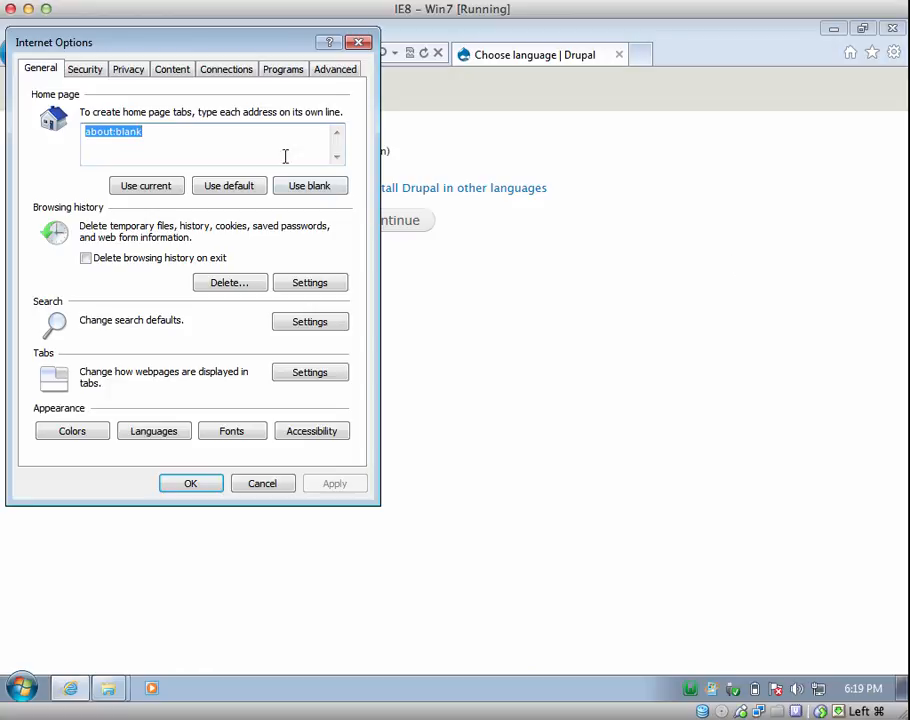
left_click(229, 73)
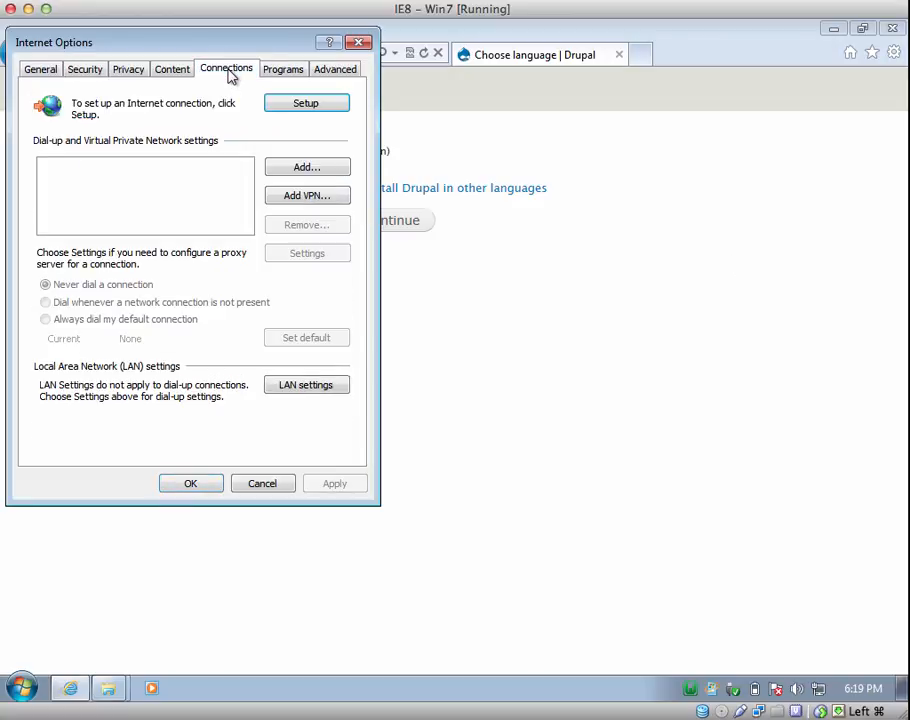
left_click(312, 390)
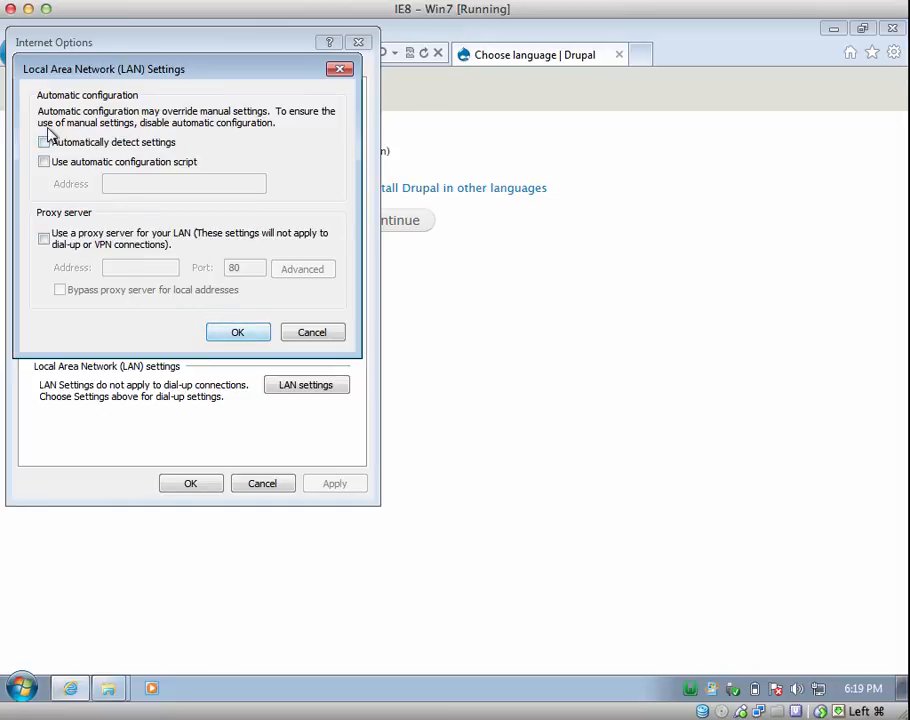
left_click(232, 336)
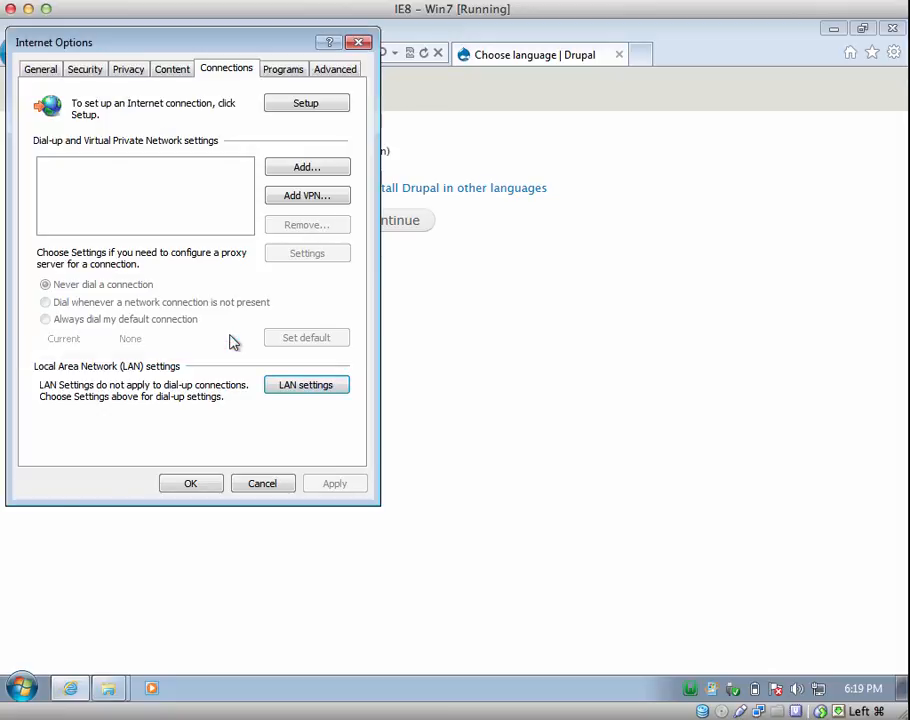
left_click(209, 485)
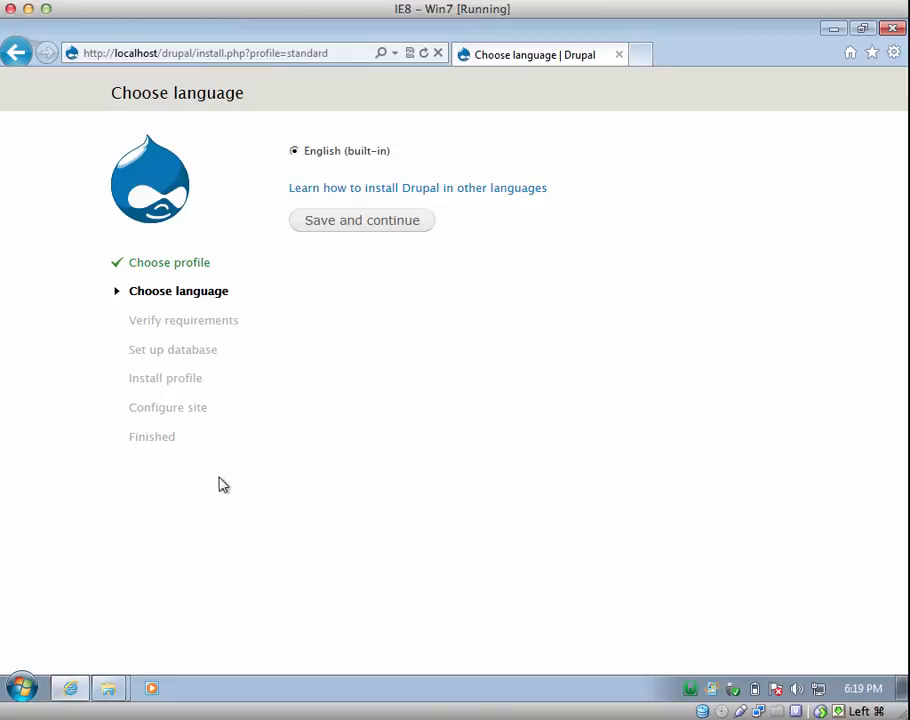
- Continue with English, then submit database name drupal, username root, and a blank password
left_click(346, 228)
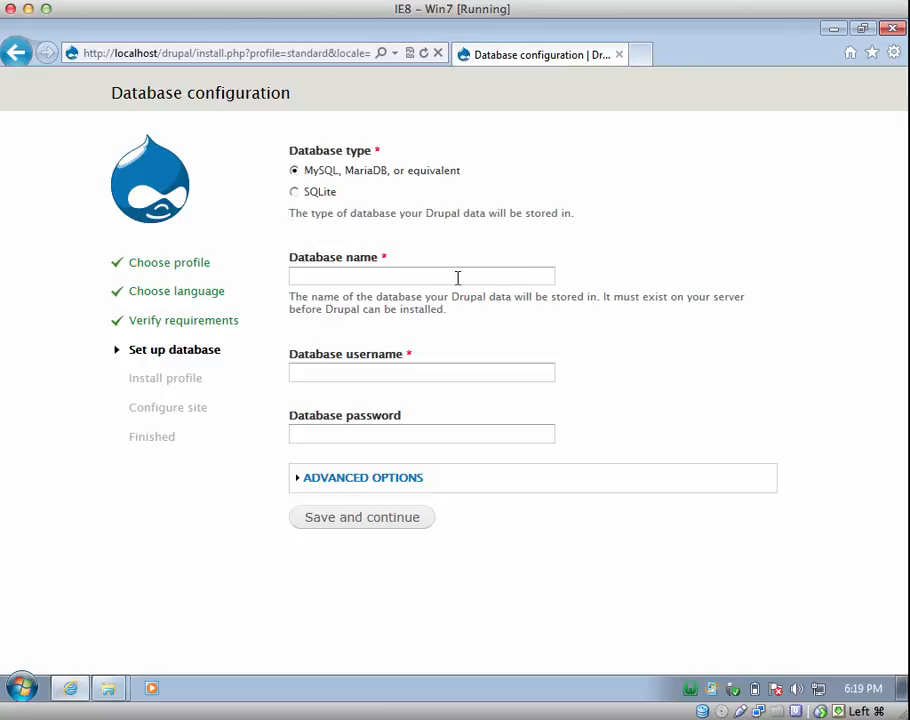
left_click(457, 278)
type("drupal")
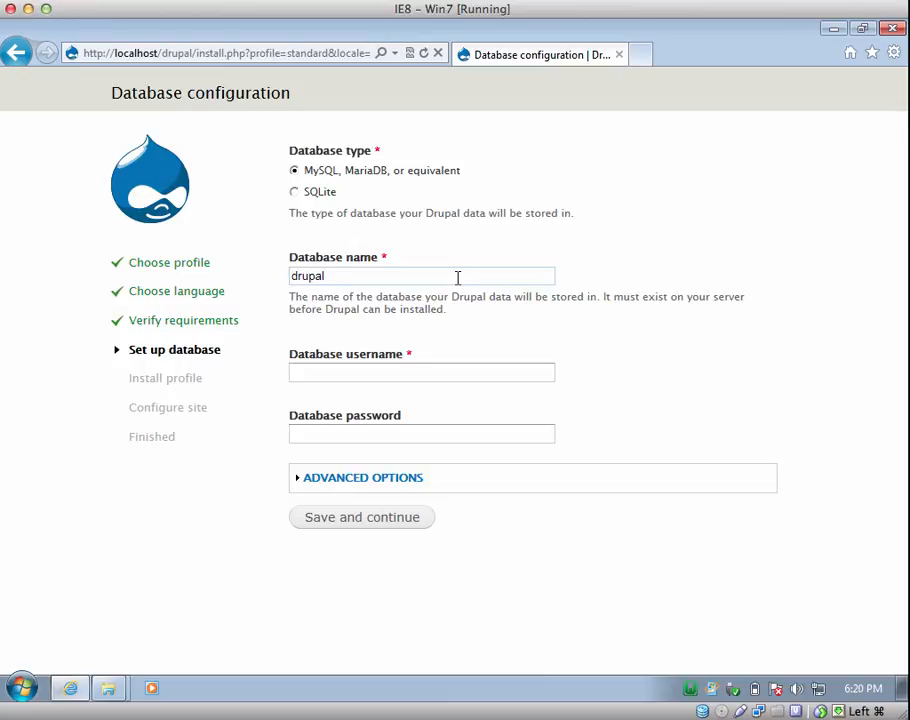
left_click(385, 370)
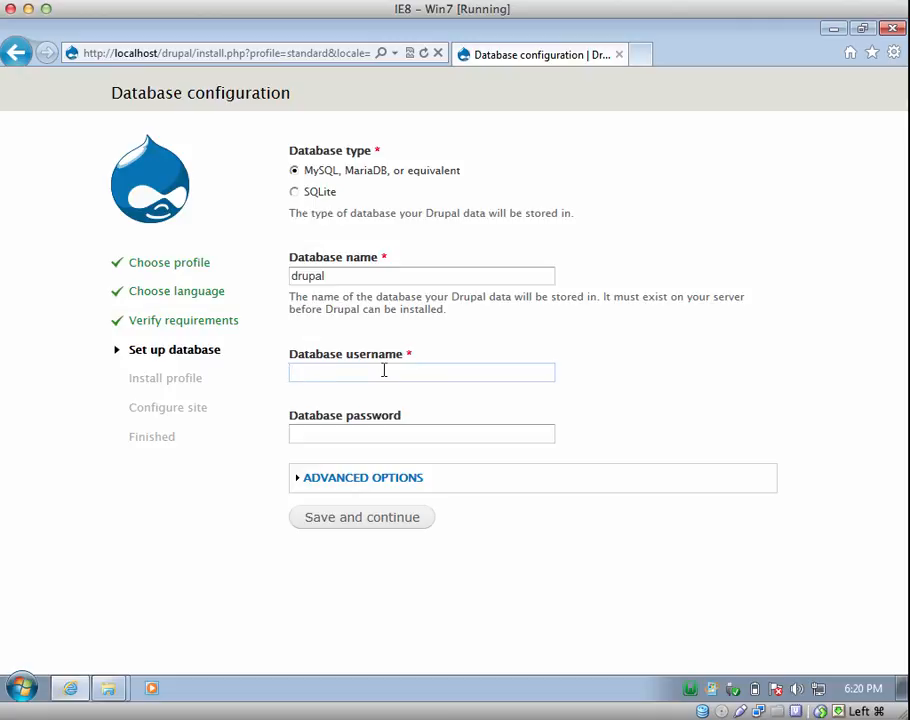
type("root")
key("Tab")
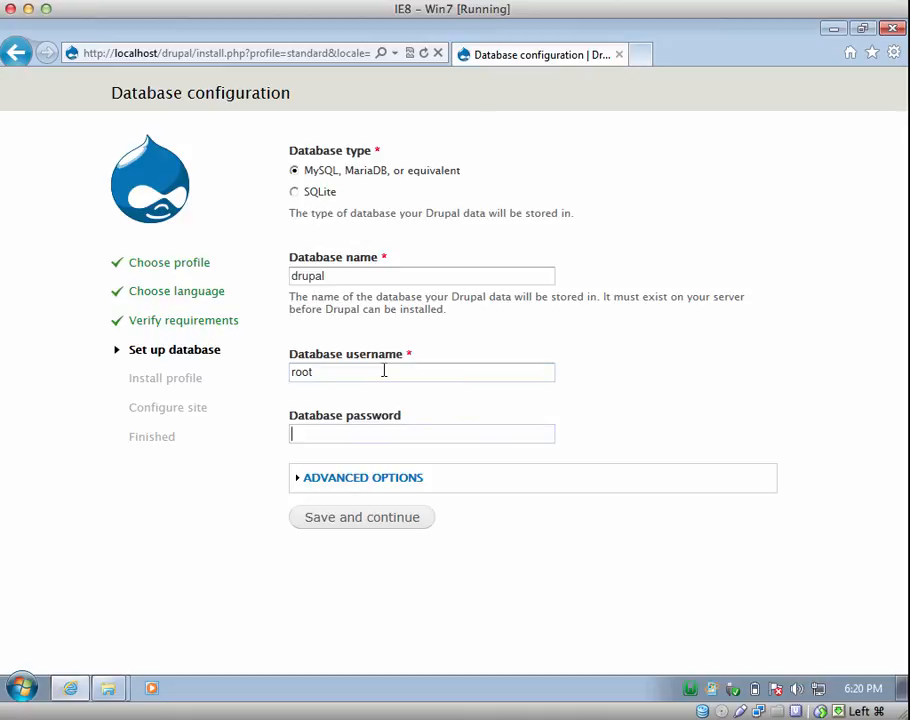
left_click(355, 520)
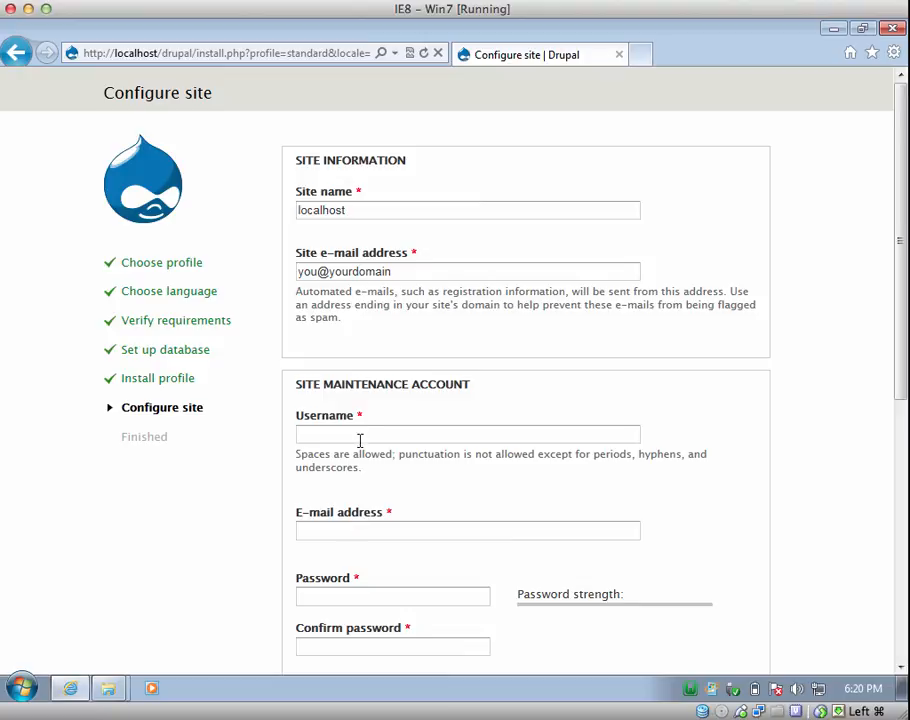
- Replace the default site name with 'My Drupal Website'
double_click(361, 211)
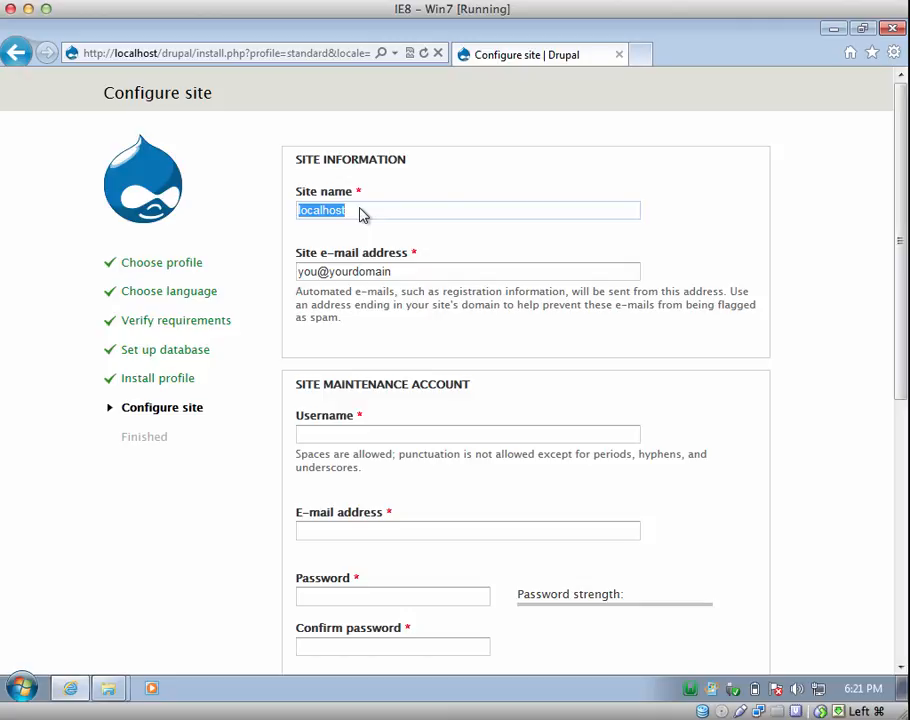
type("My Drupal We")
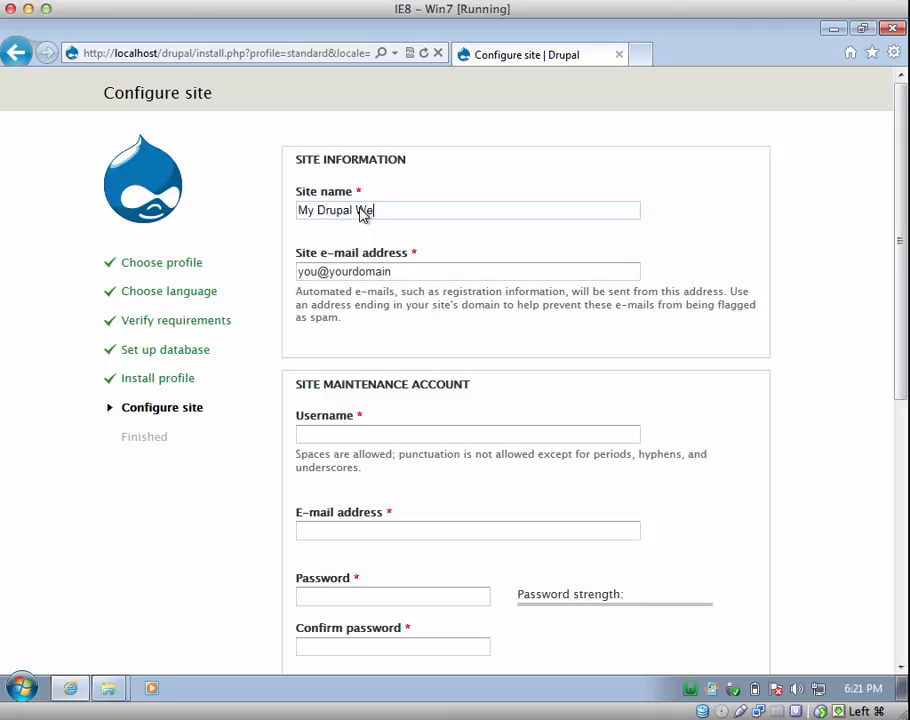
type("bsite")
key("Tab")
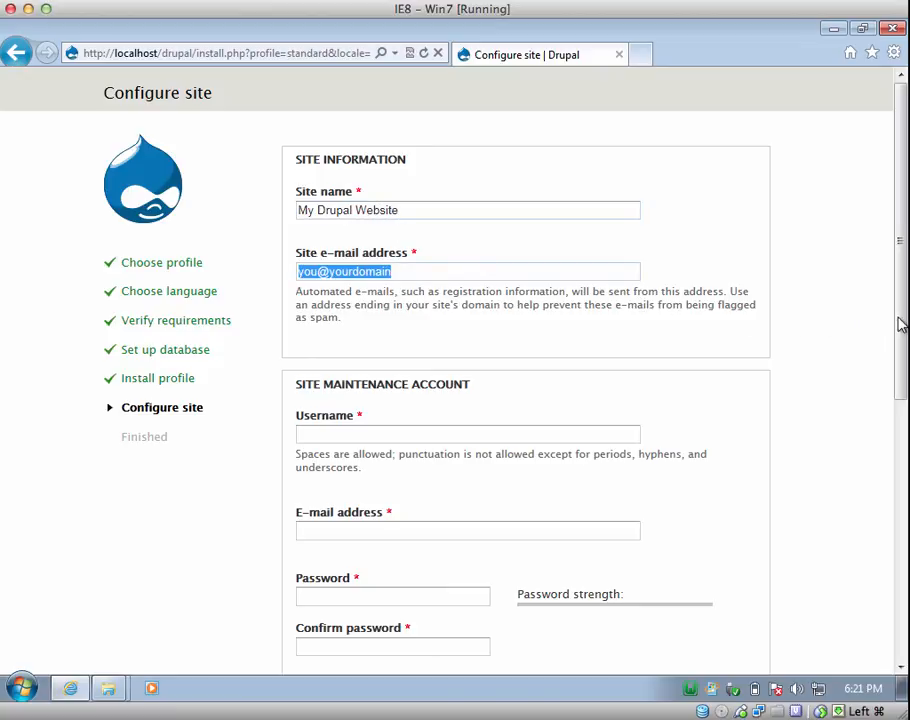
left_click_drag(902, 323, 898, 374)
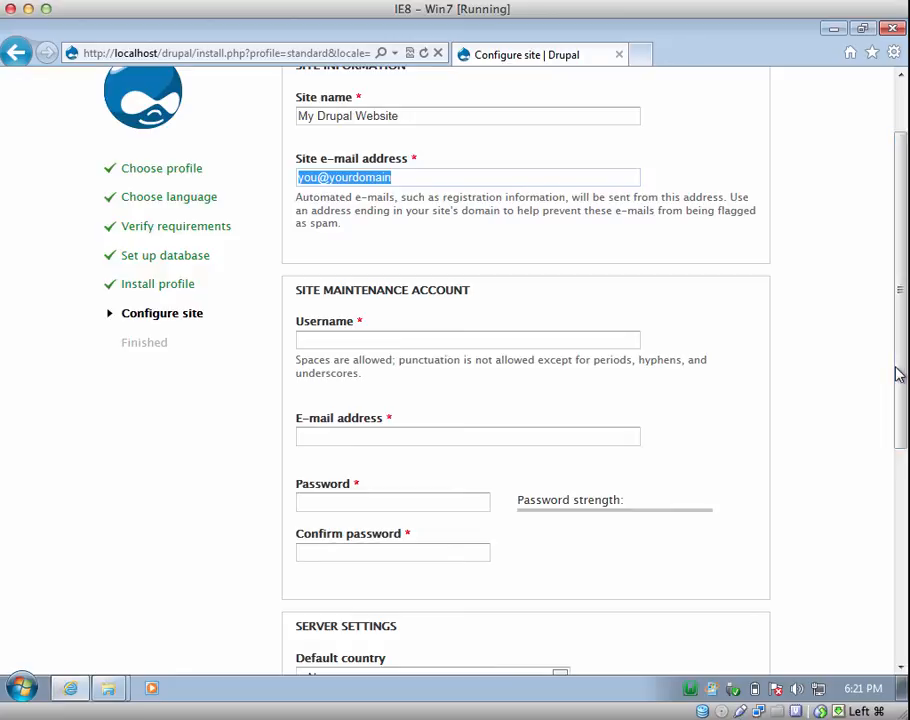
- Set the maintenance account username to admin and enter the account password twice
left_click(441, 341)
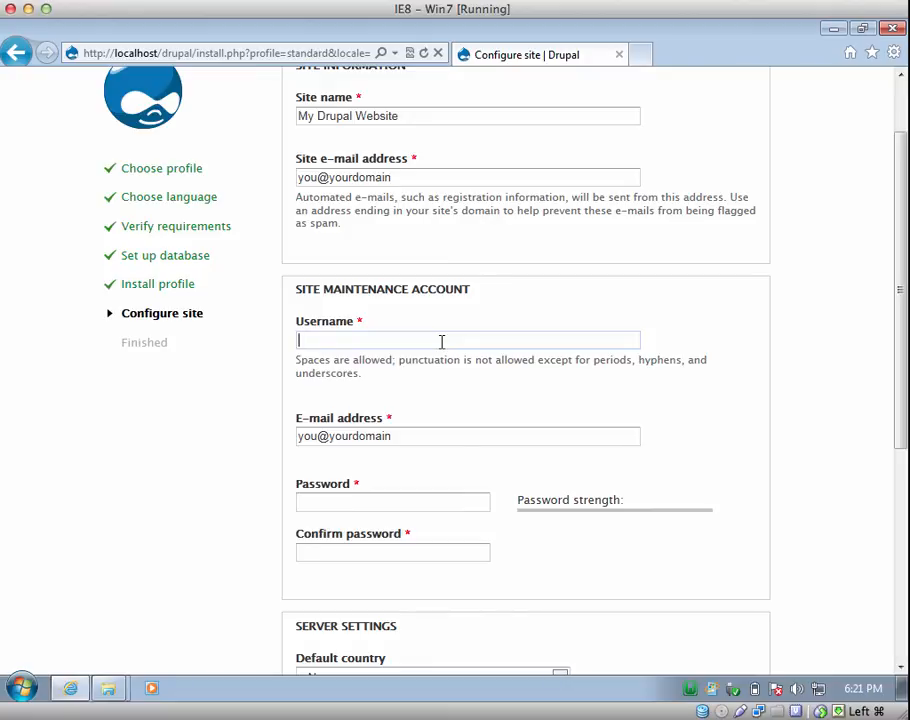
left_click(441, 342)
type("admin")
key("Tab")
key("Tab")
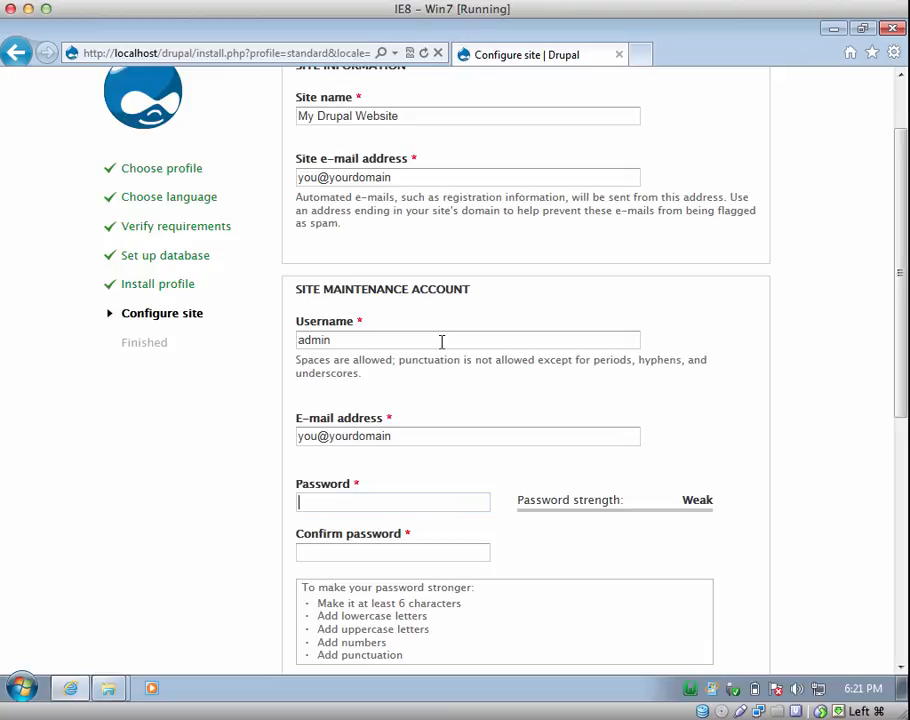
type("123")
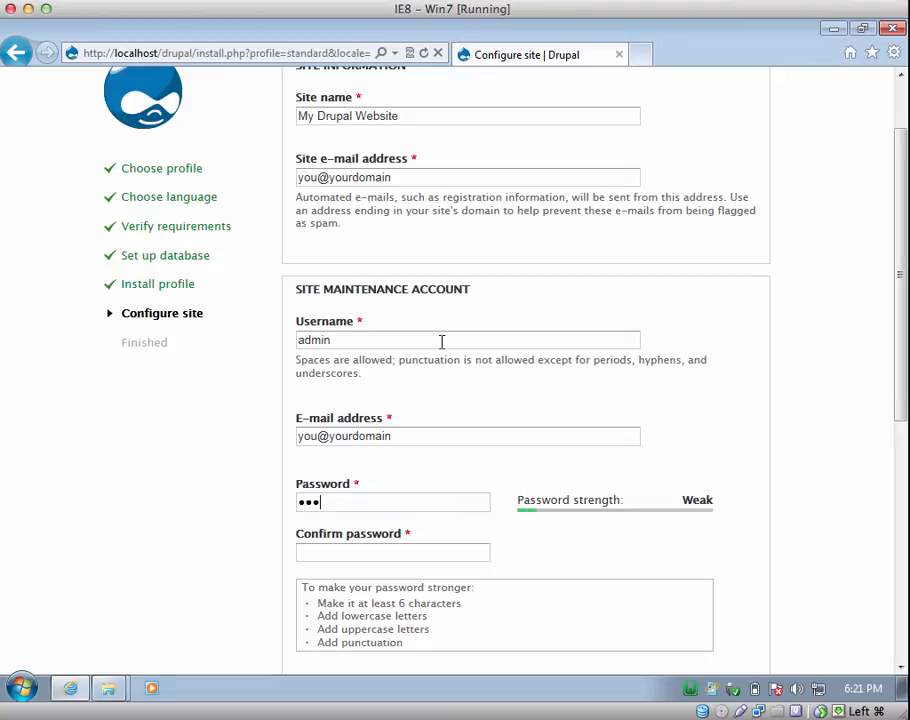
type("45abc")
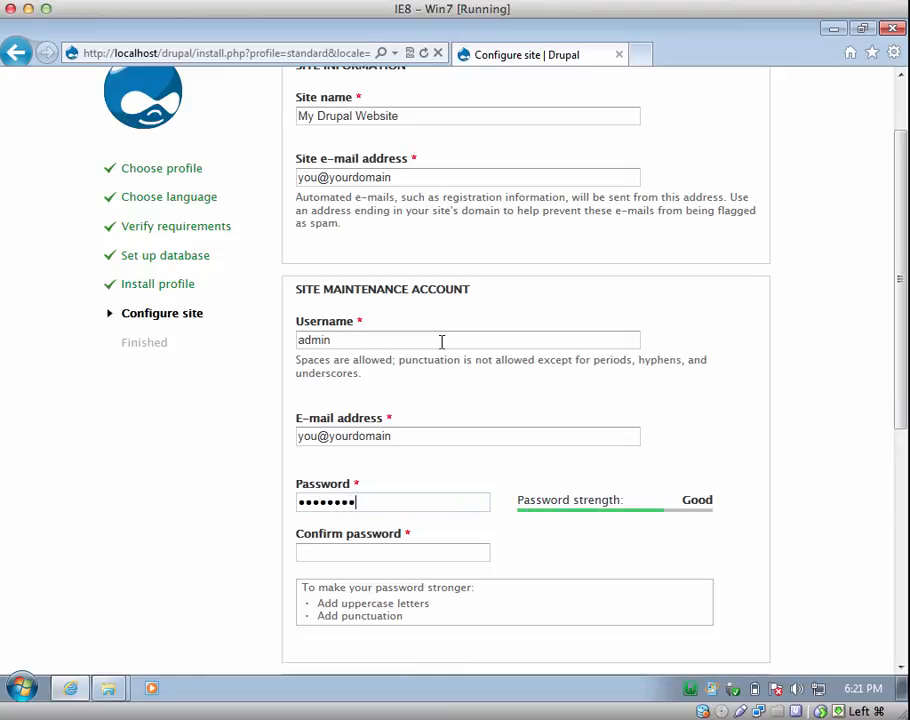
key("Tab")
type("12")
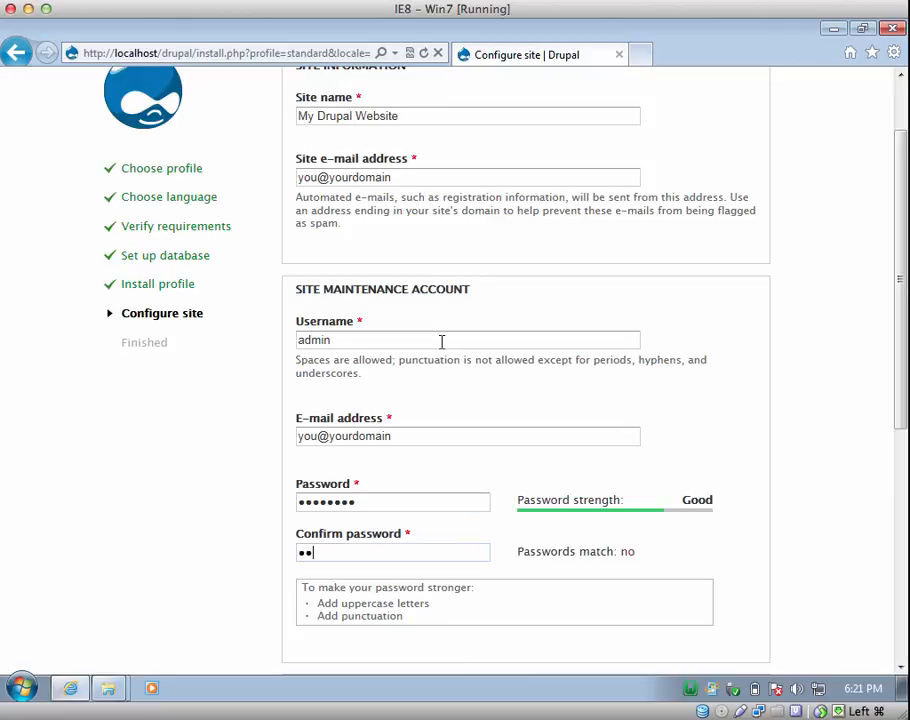
type("345abc")
- Choose United States as the default country
left_click_drag(900, 402, 897, 587)
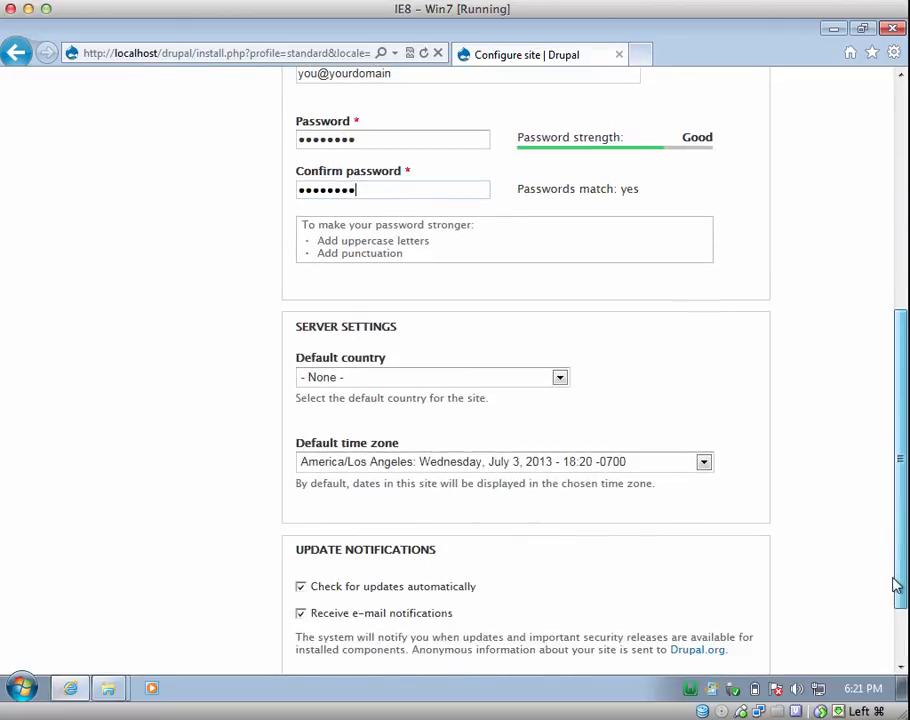
left_click(333, 377)
key("u")
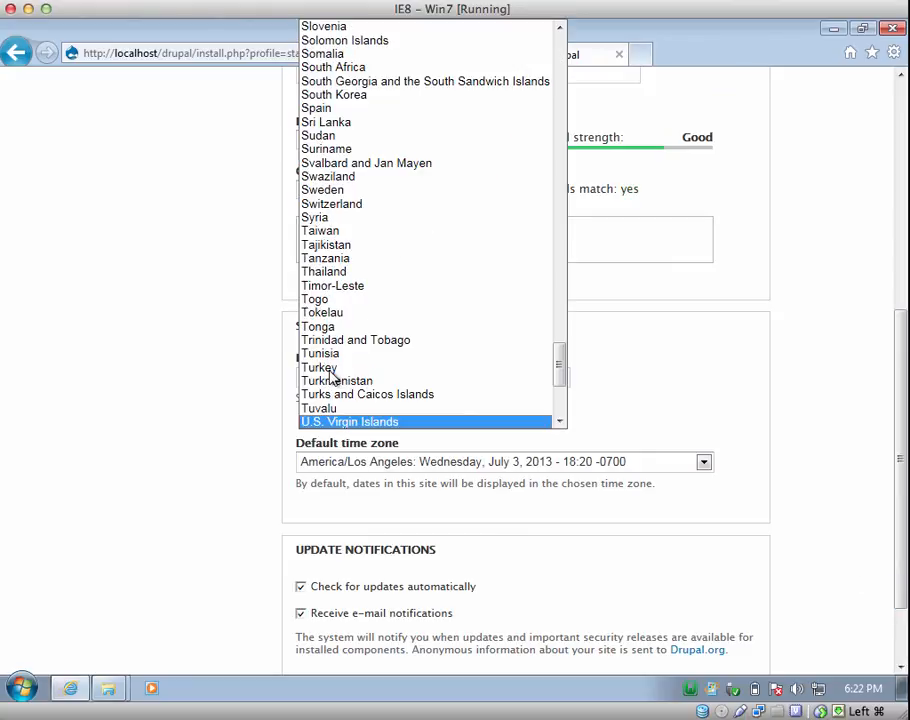
left_click_drag(561, 380, 563, 396)
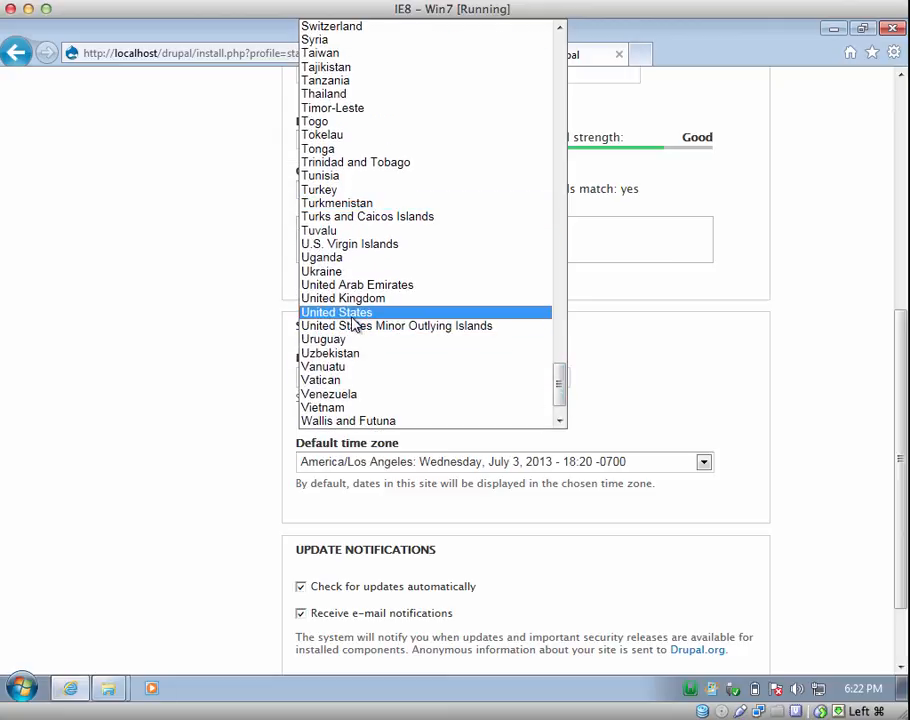
left_click(352, 317)
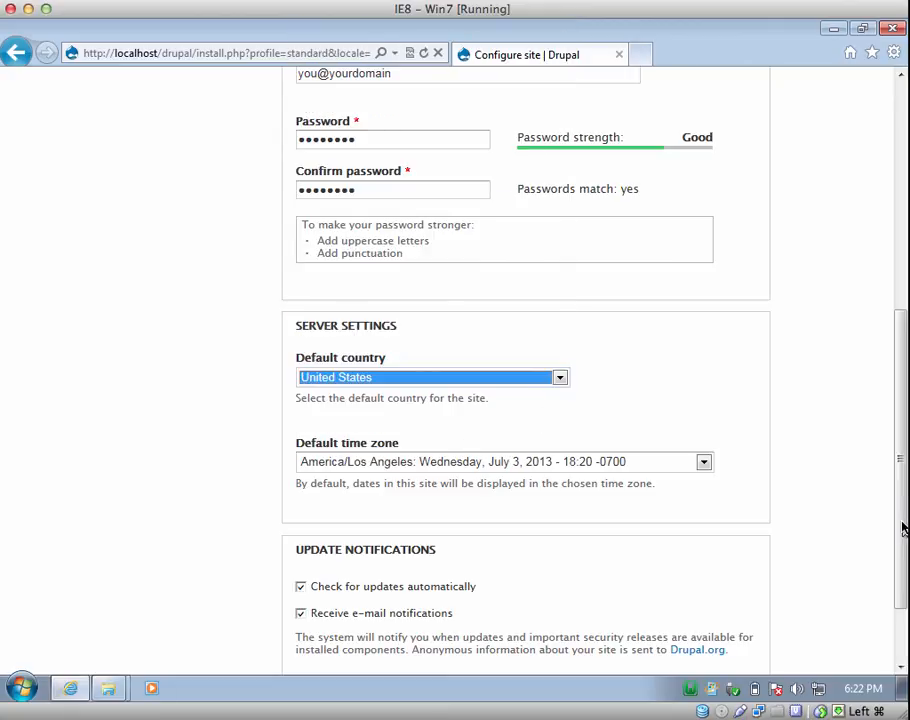
scroll(902, 528, "down", 2)
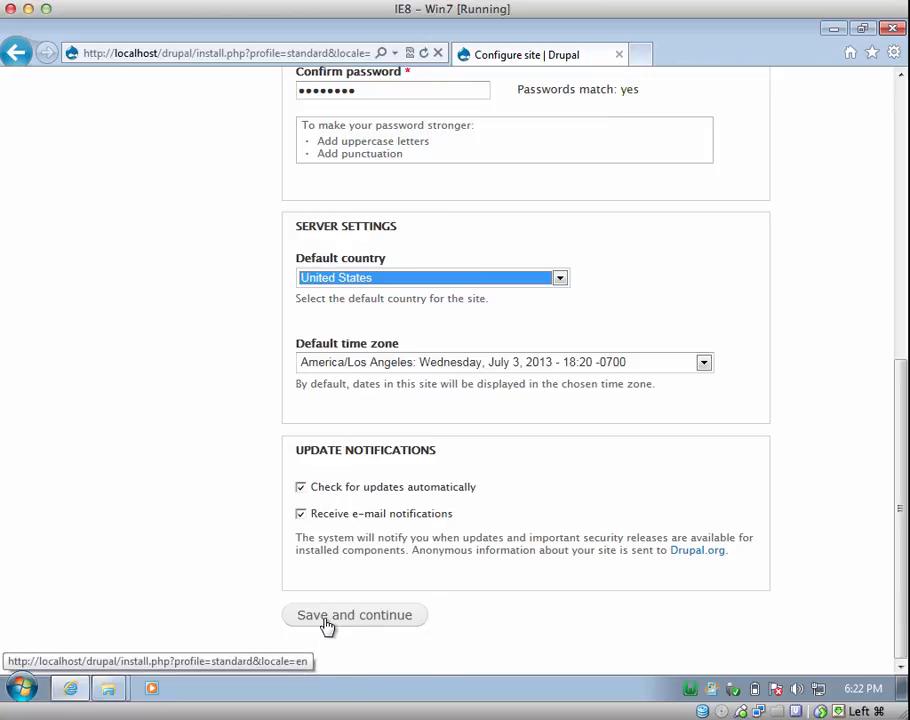
- Submit the site configuration, then resubmit once both e-mail fields hold a valid address
left_click(327, 620)
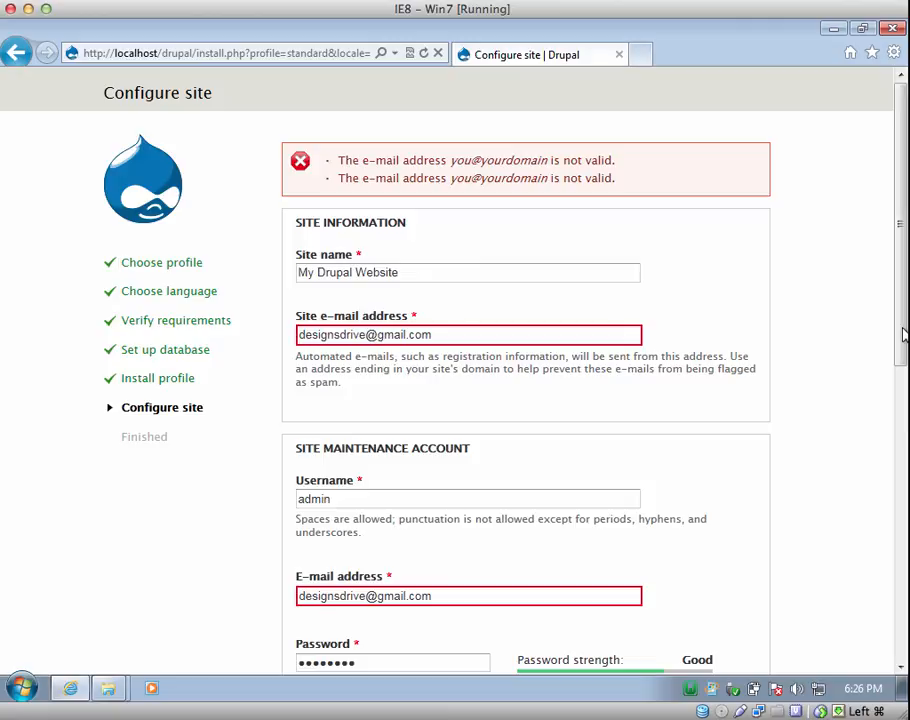
left_click_drag(906, 331, 884, 655)
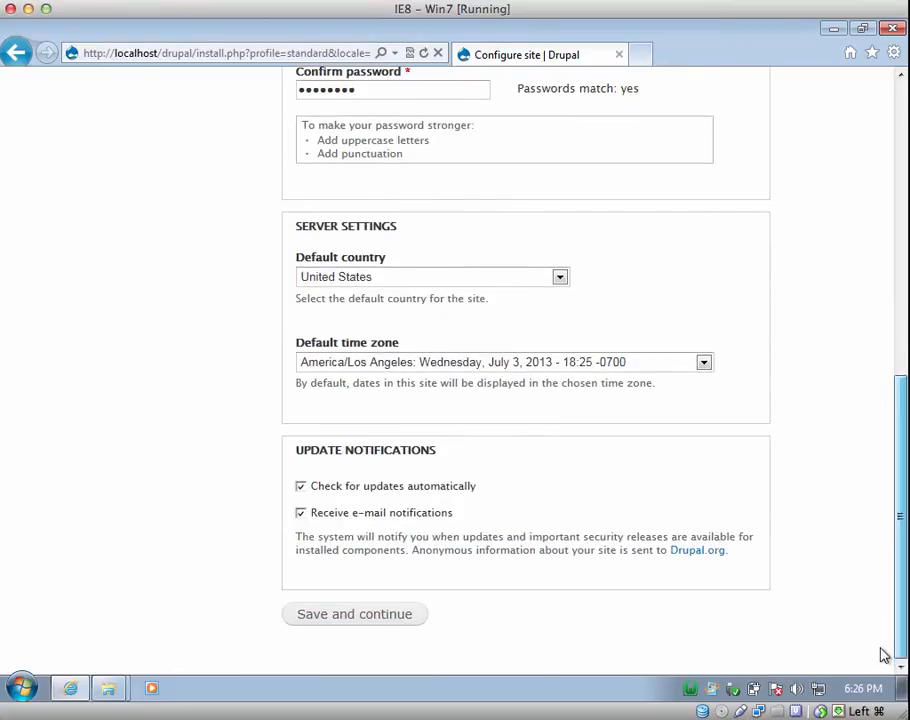
left_click(364, 614)
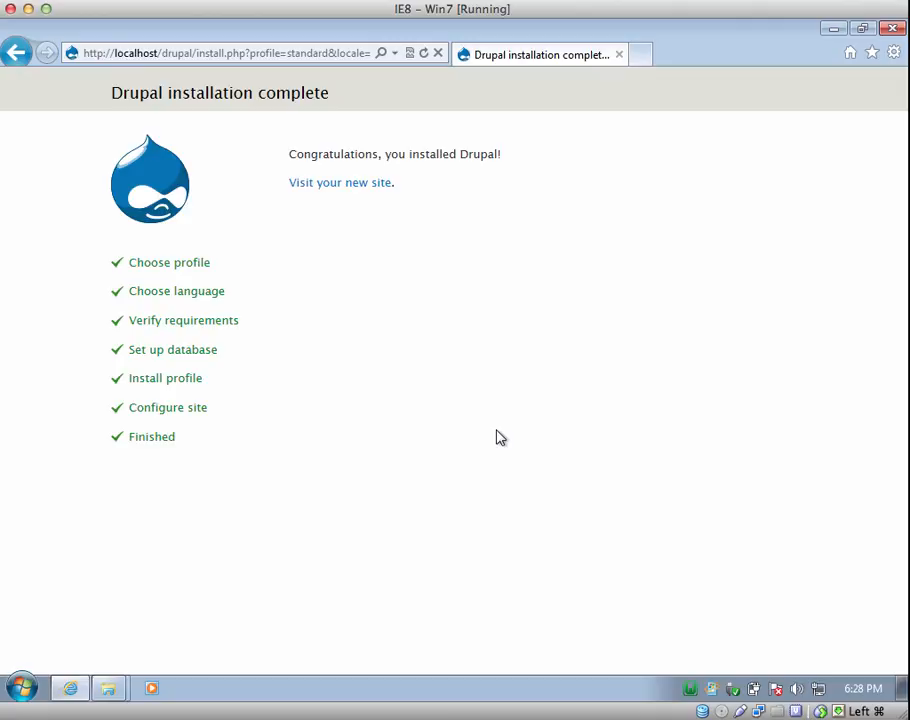
- Follow 'Visit your new site' to load the My Drupal Website front page
left_click(338, 185)
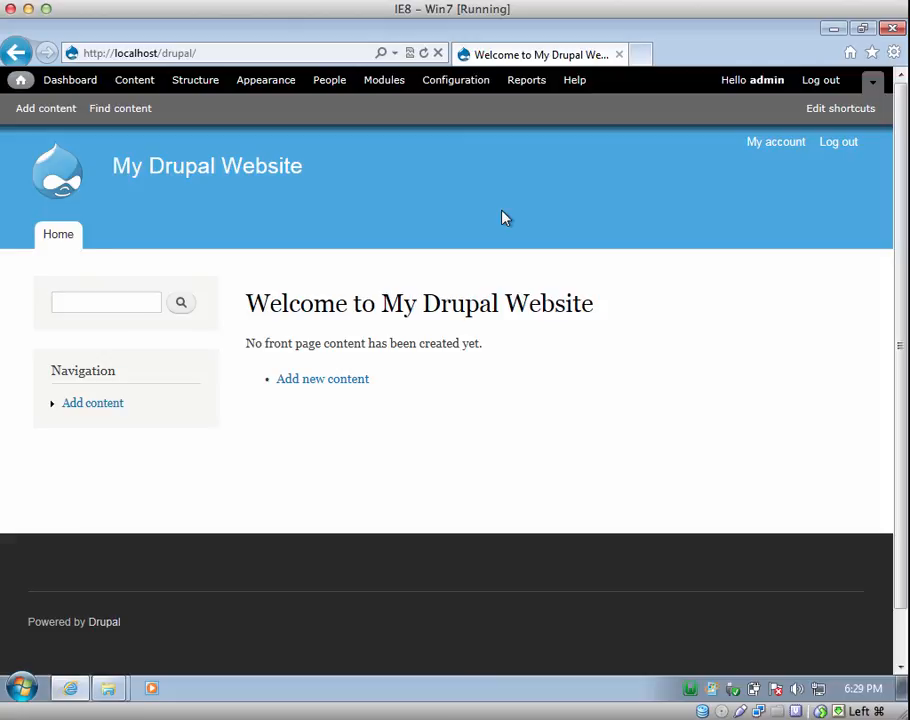
left_click(508, 3)
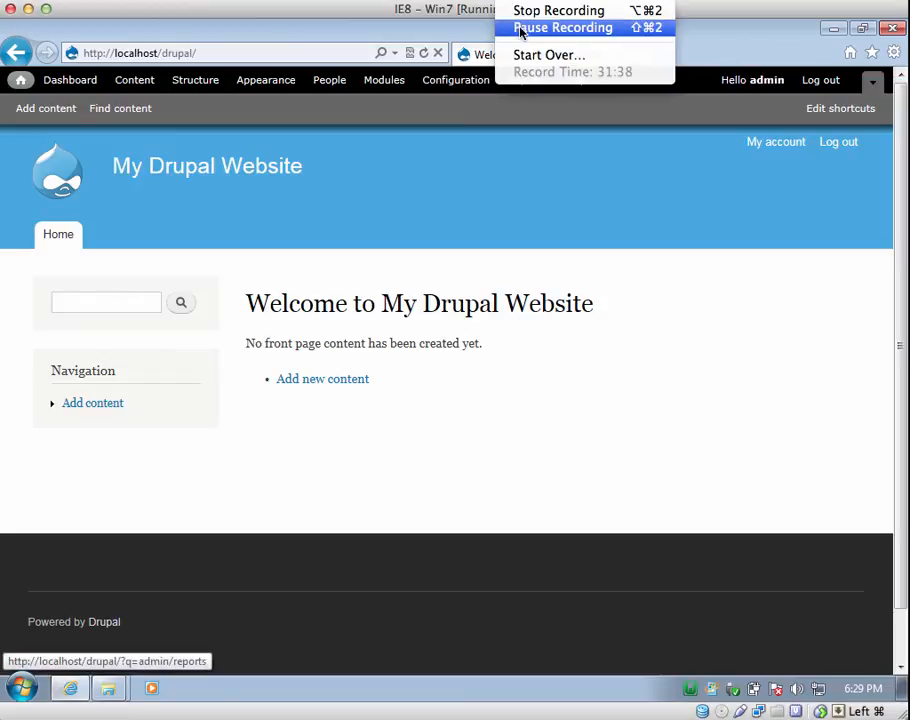